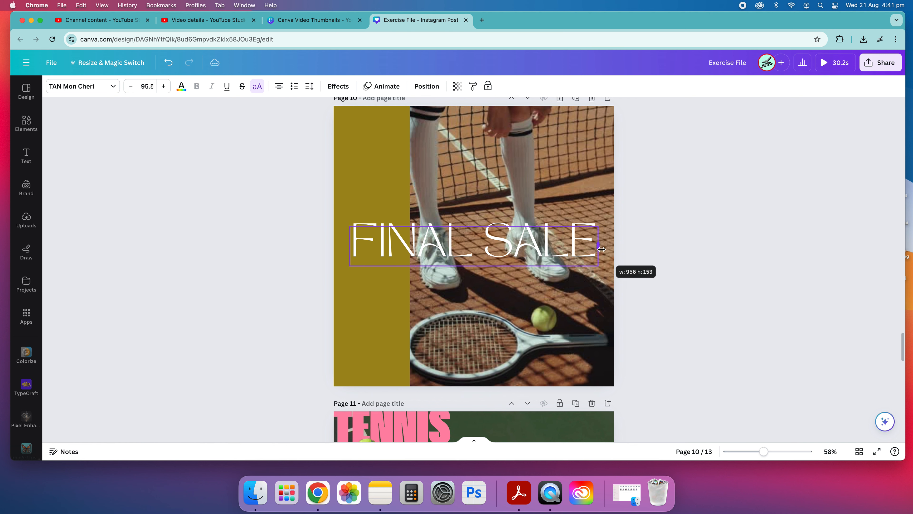
Increase the FINAL SALE heading's font size on page 10 to 111 and move the two-line text slightly higher
click(673, 255)
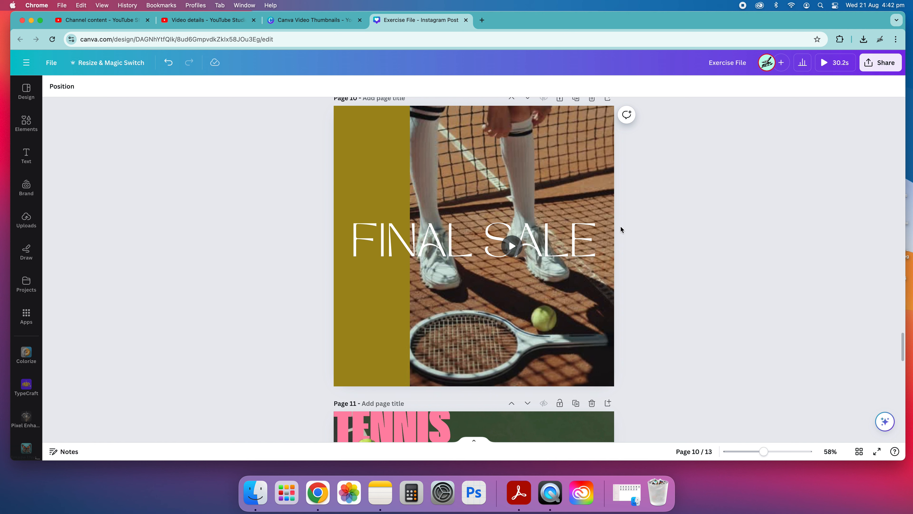
click(450, 249)
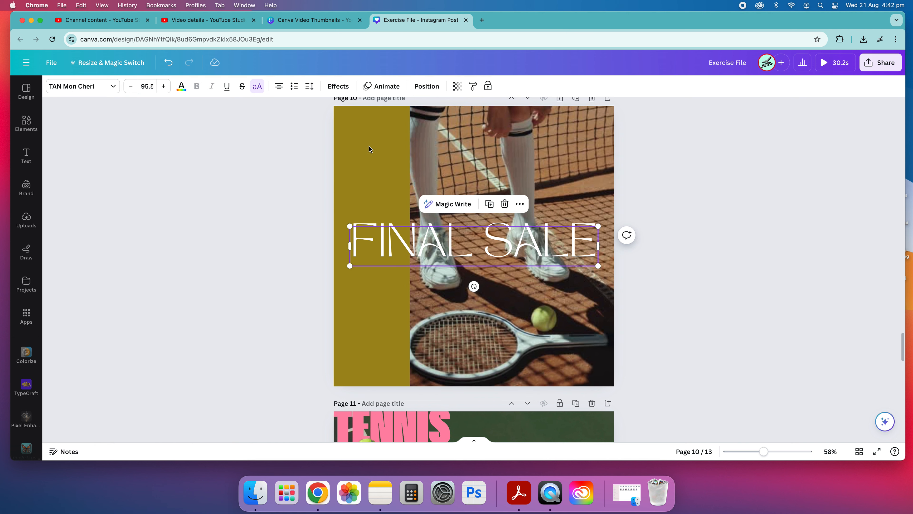
click(164, 86)
click(164, 87)
click(163, 86)
click(164, 87)
click(163, 89)
click(163, 89)
click(163, 90)
click(163, 89)
click(163, 90)
click(199, 191)
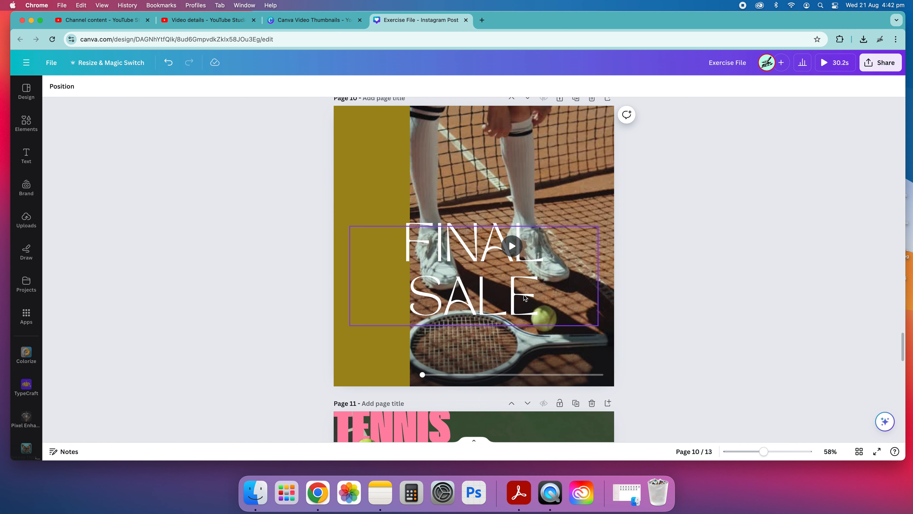
drag(434, 246, 435, 227)
click(646, 258)
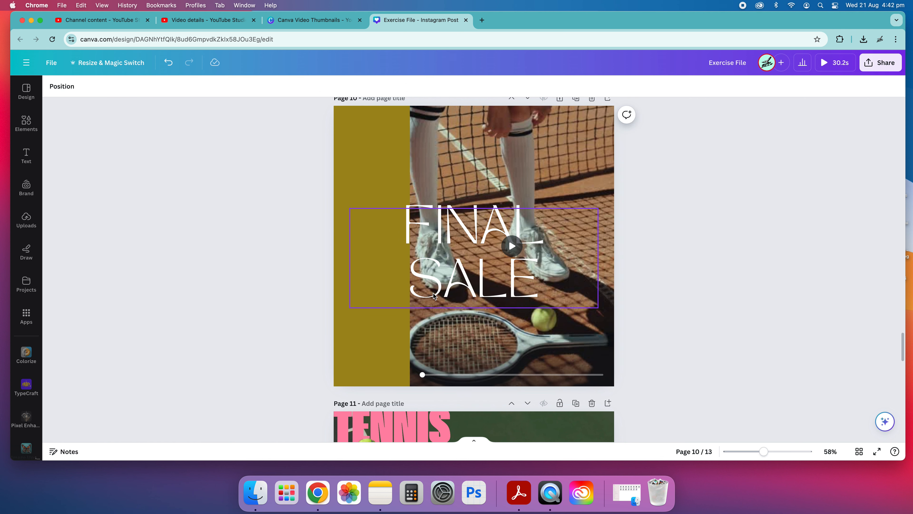
Narrow the FINAL SALE text box to fit its two lines and scale the text up slightly
click(595, 258)
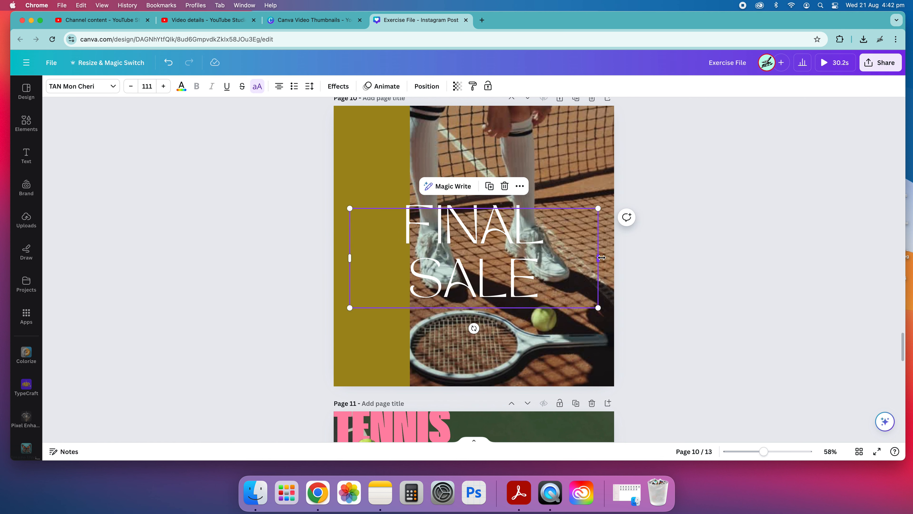
drag(601, 258, 551, 262)
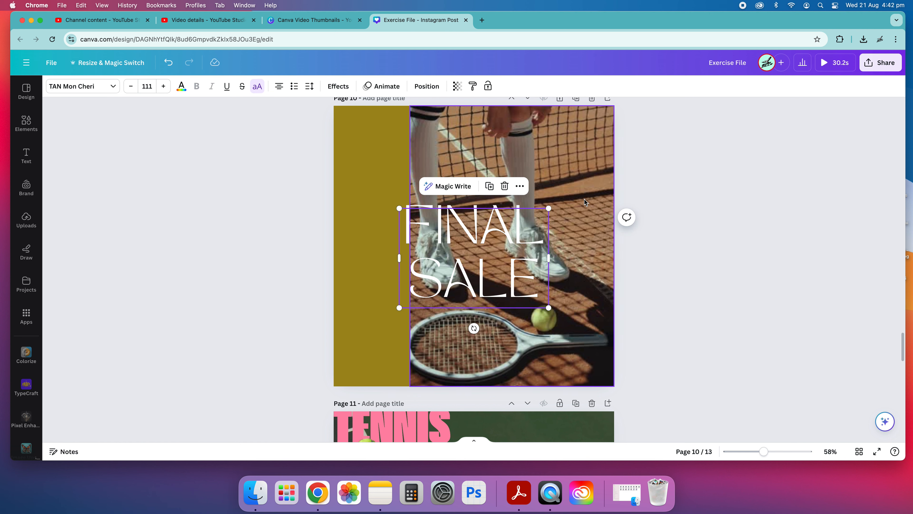
mouse_move(549, 208)
mouse_down()
mouse_move(621, 159)
mouse_move(589, 191)
mouse_move(545, 211)
mouse_move(622, 164)
mouse_move(531, 304)
mouse_move(561, 196)
mouse_move(486, 239)
mouse_move(593, 195)
mouse_move(543, 213)
mouse_move(611, 163)
mouse_move(559, 202)
mouse_up()
click(727, 264)
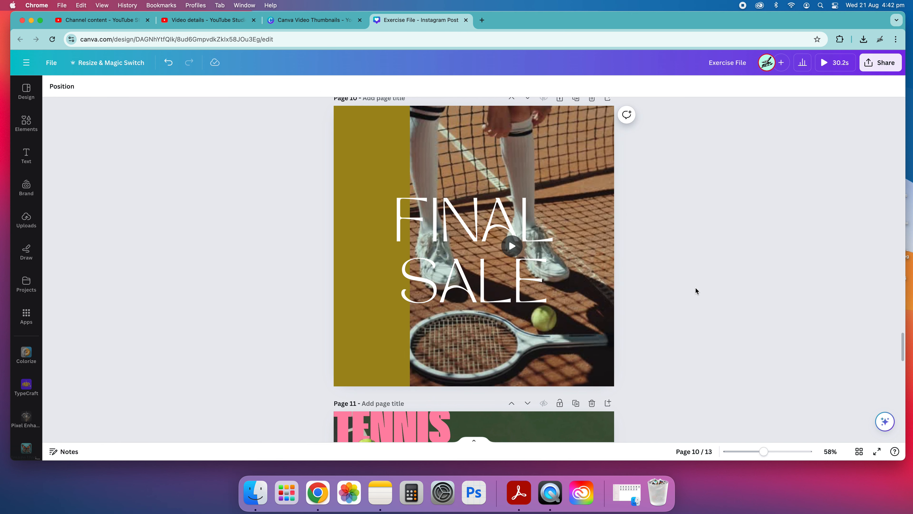
Test the middle and bottom text box anchors while adjusting the page 11 tennis heading's line spacing, ending on the top anchor and 0.69 spacing
scroll(695, 287, down, 2)
scroll(695, 287, down, 5)
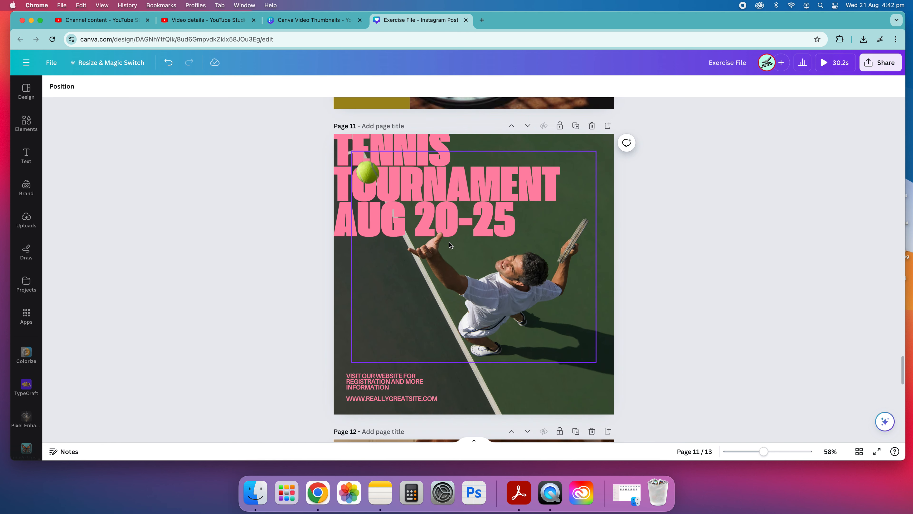
click(386, 140)
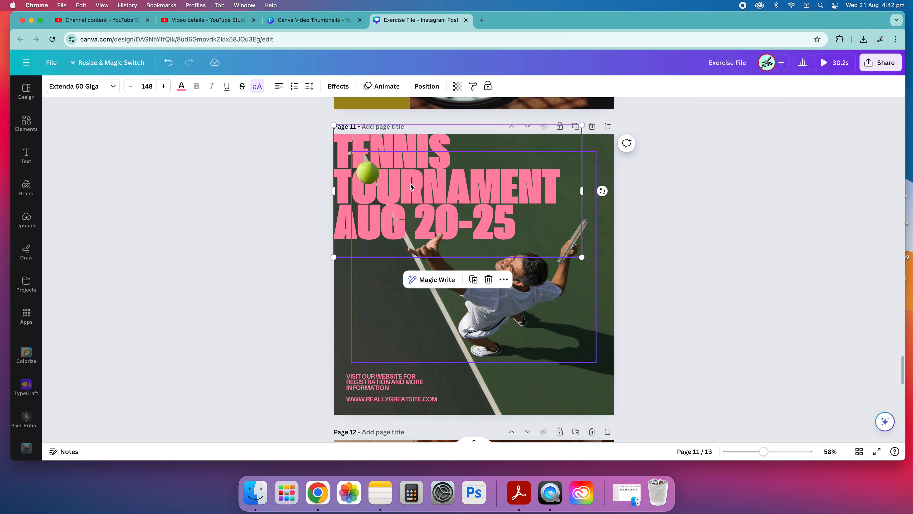
click(309, 86)
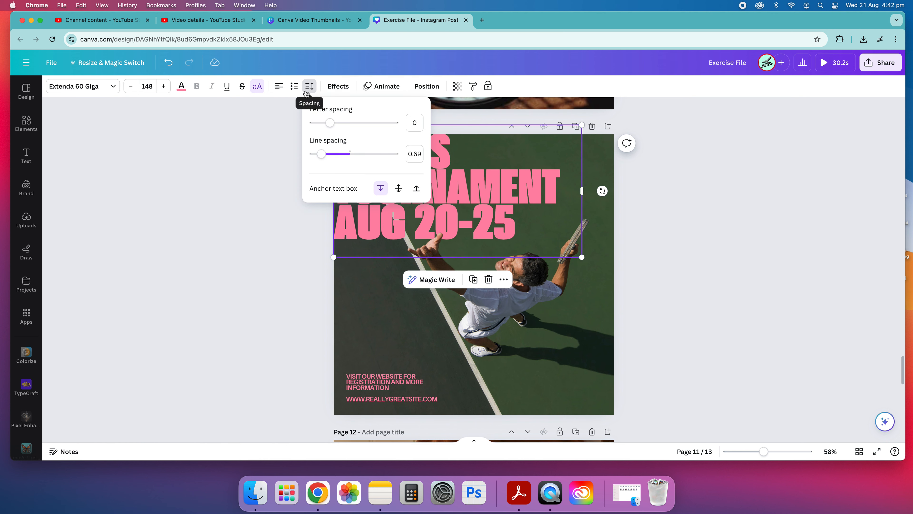
mouse_move(323, 156)
mouse_down()
mouse_move(402, 157)
mouse_move(322, 164)
mouse_up()
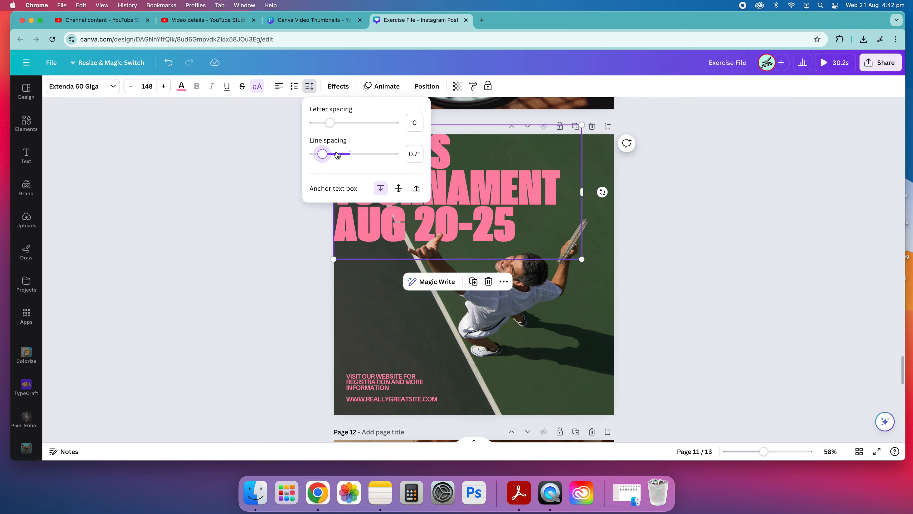
click(399, 191)
mouse_move(330, 156)
mouse_down()
mouse_move(382, 152)
mouse_move(315, 155)
mouse_move(350, 155)
mouse_move(321, 161)
mouse_up()
click(417, 188)
click(381, 188)
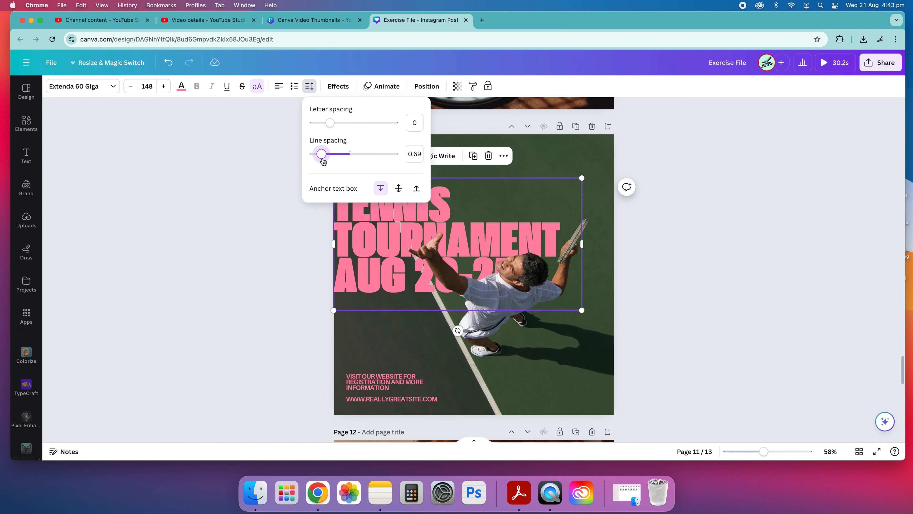
click(729, 261)
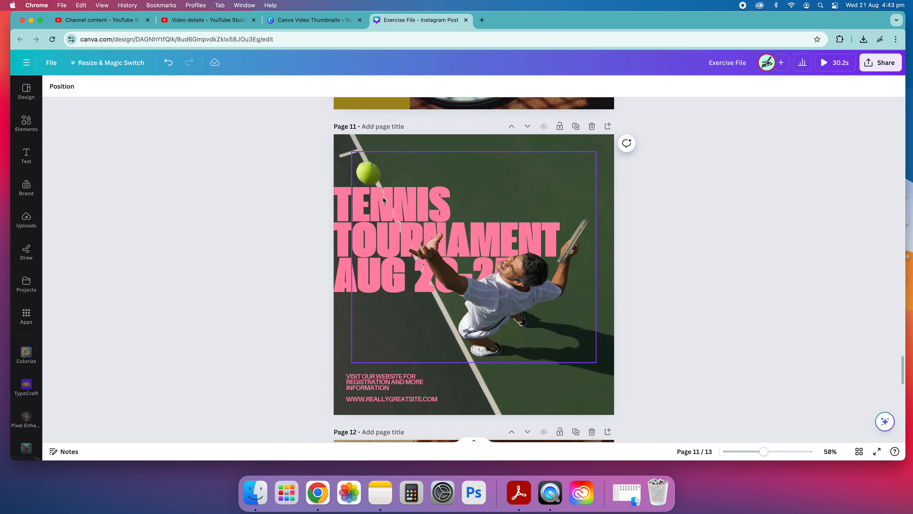
Try underline and uppercase formatting on the Pancake Day text on page 12, switching each one off again
scroll(363, 206, down, 2)
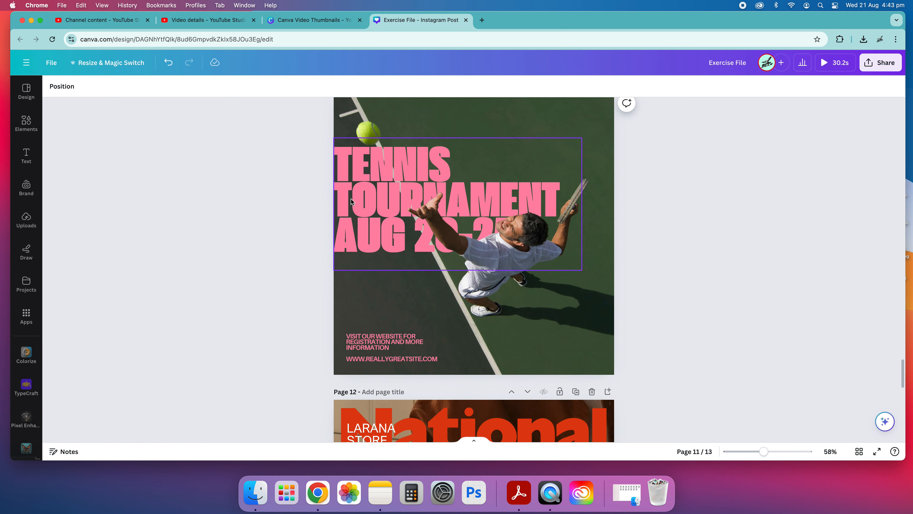
scroll(370, 295, down, 10)
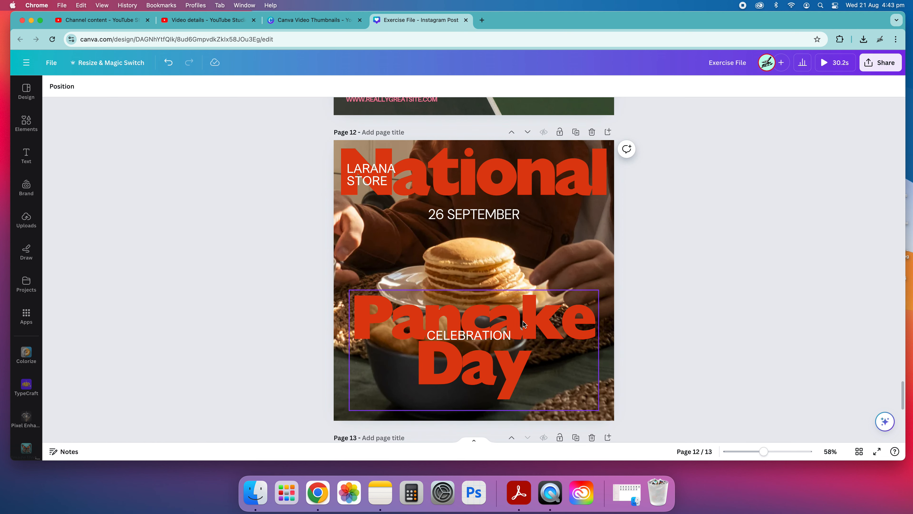
click(523, 323)
click(227, 87)
click(227, 86)
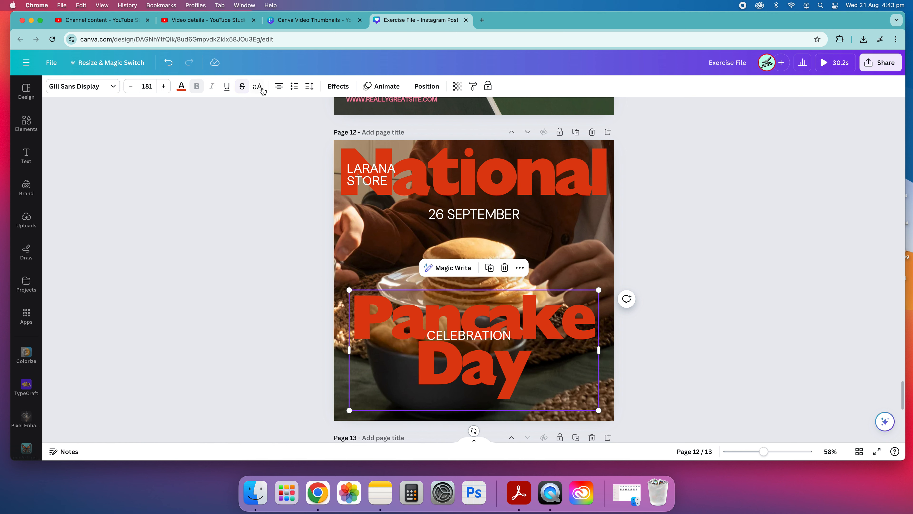
click(257, 88)
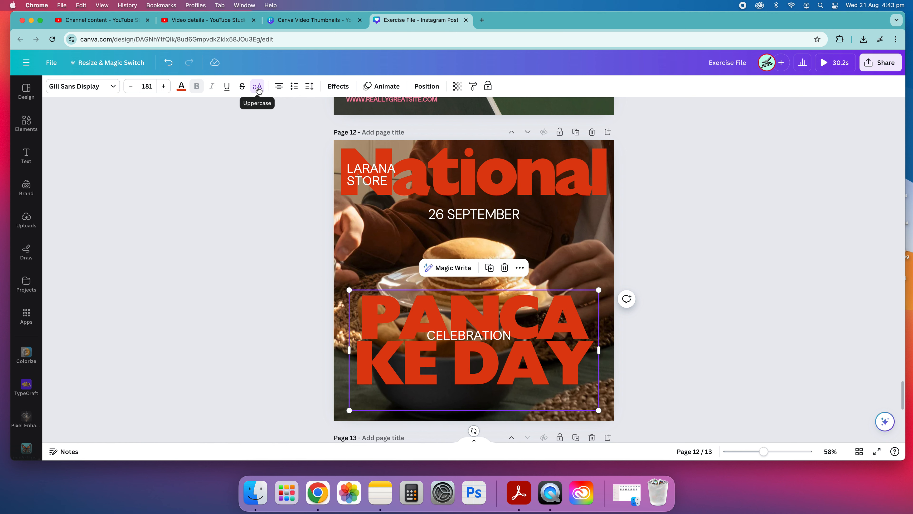
click(258, 88)
Replace the capital P in Pancake with a lowercase p
double_click(393, 308)
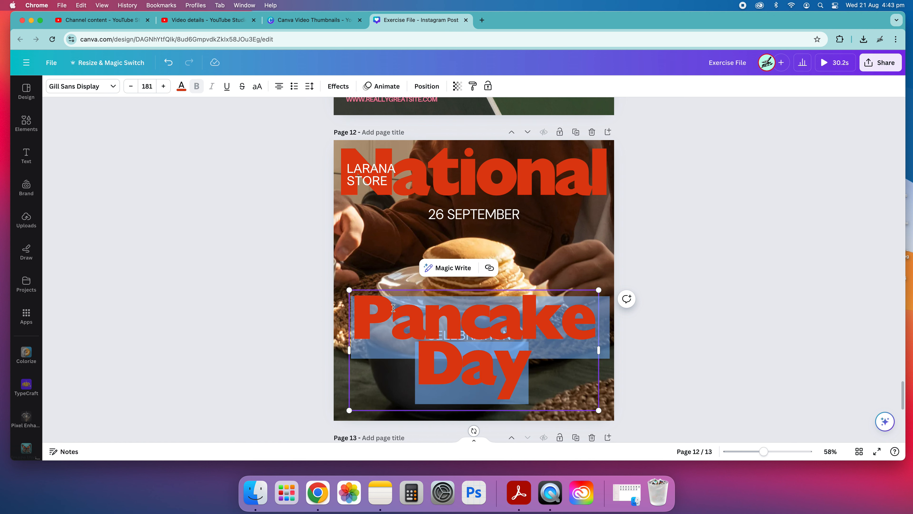
click(396, 312)
drag(392, 316, 358, 318)
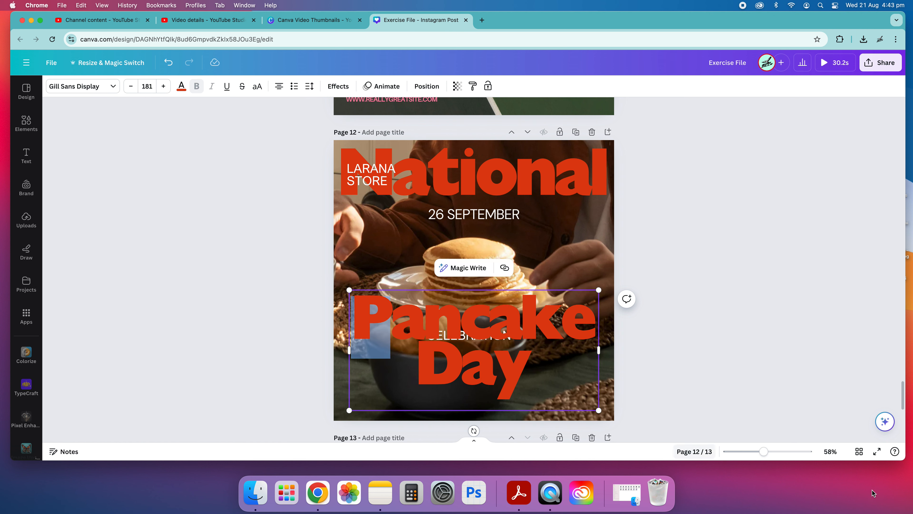
key(BackSpace)
text(p)
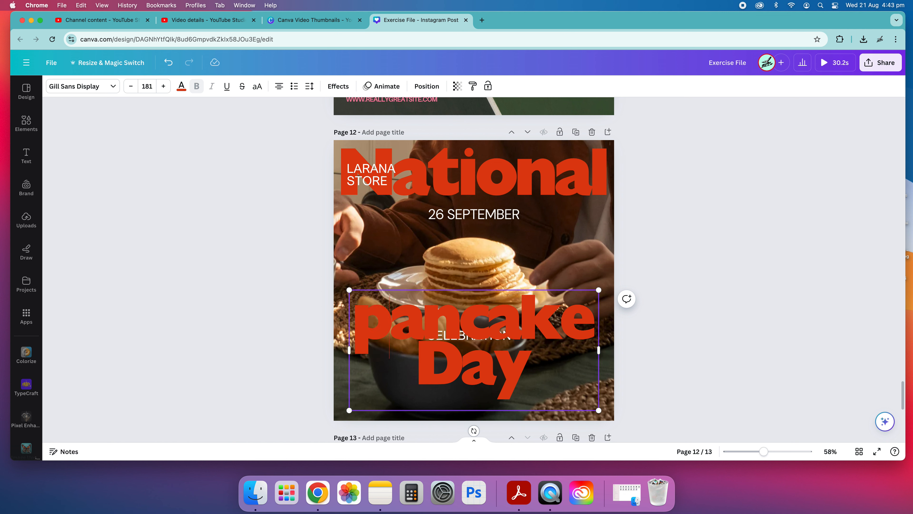
click(716, 319)
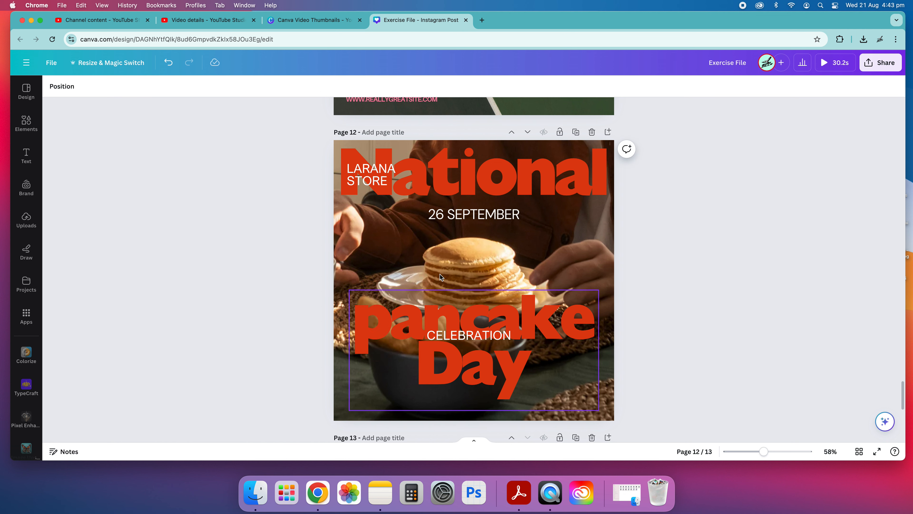
Turn uppercase on and off again for the whole pancake Day text
click(377, 310)
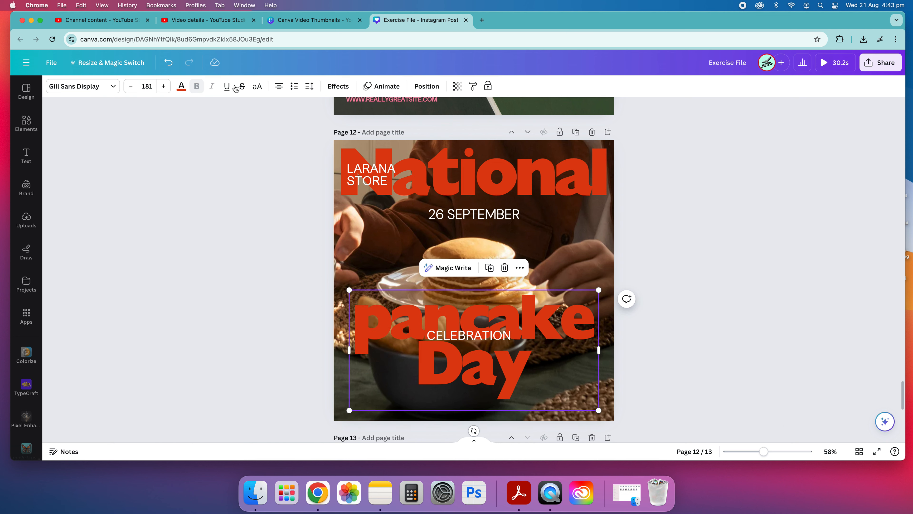
click(257, 87)
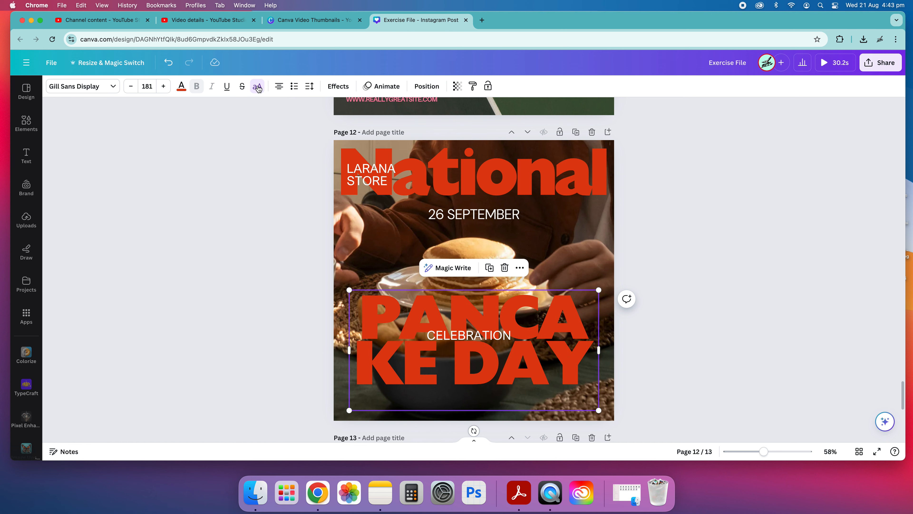
click(257, 88)
Restore the capital P at the start of Pancake and finish editing the text
double_click(393, 332)
drag(393, 330, 388, 329)
click(399, 329)
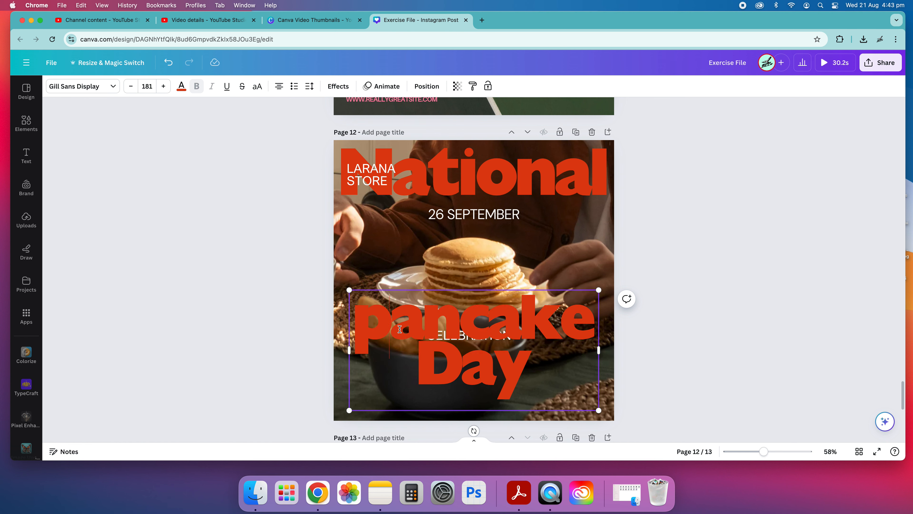
key(BackSpace)
text(P)
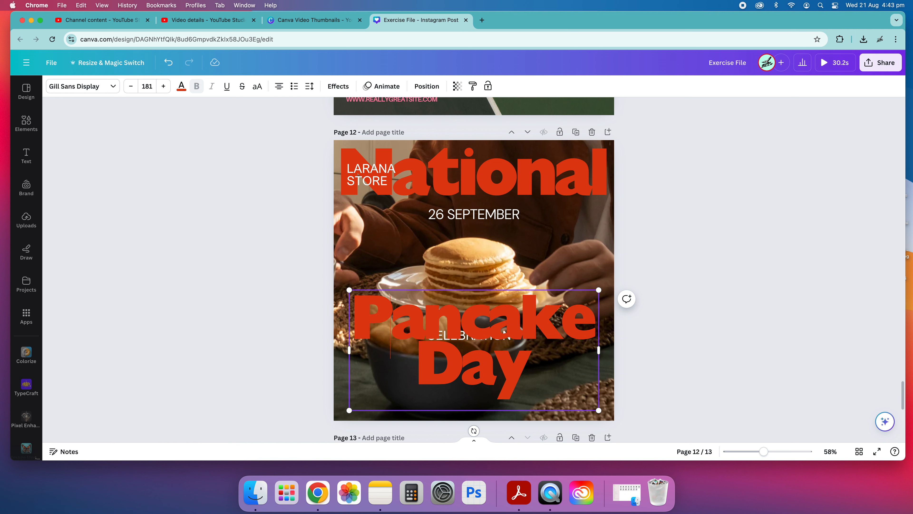
click(345, 332)
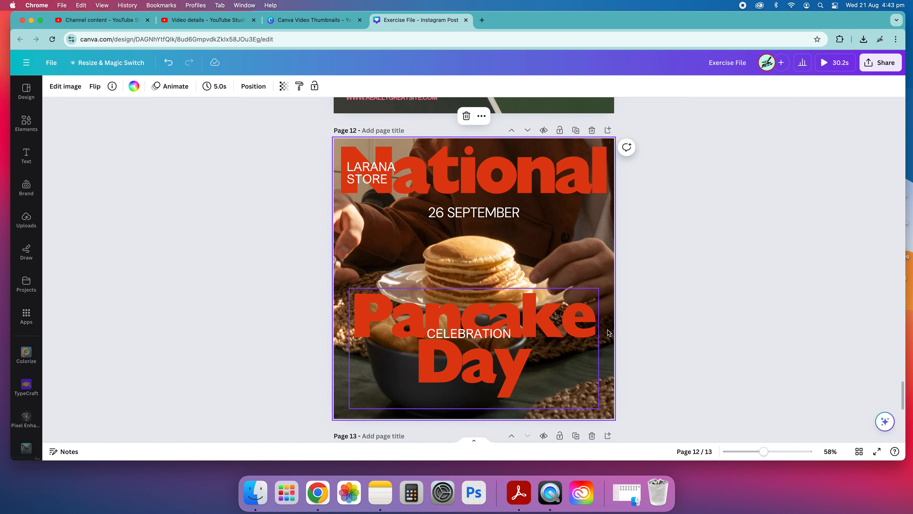
Apply the Pan animation to the Pancake Day text
click(564, 322)
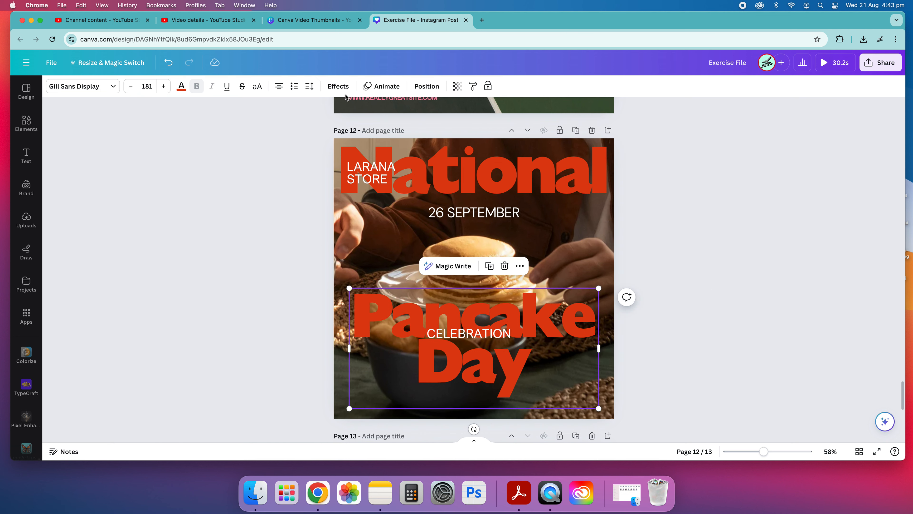
Turn the "From 7 - 9 PM" text on page 13 into a bulleted item and shift it slightly down and left
scroll(313, 200, down, 8)
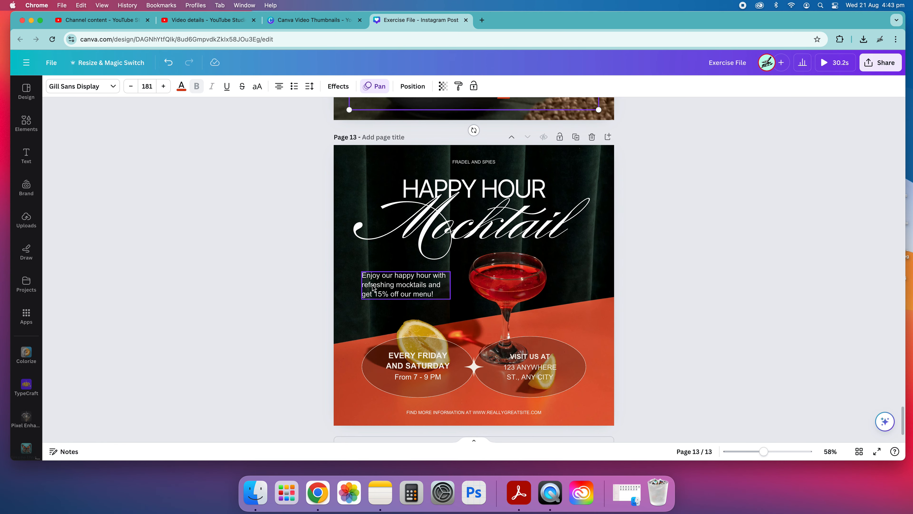
click(392, 379)
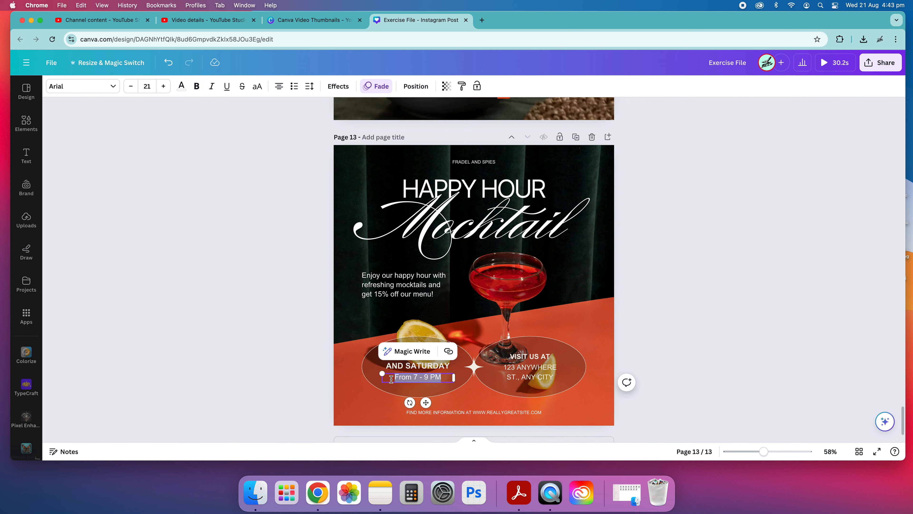
click(294, 89)
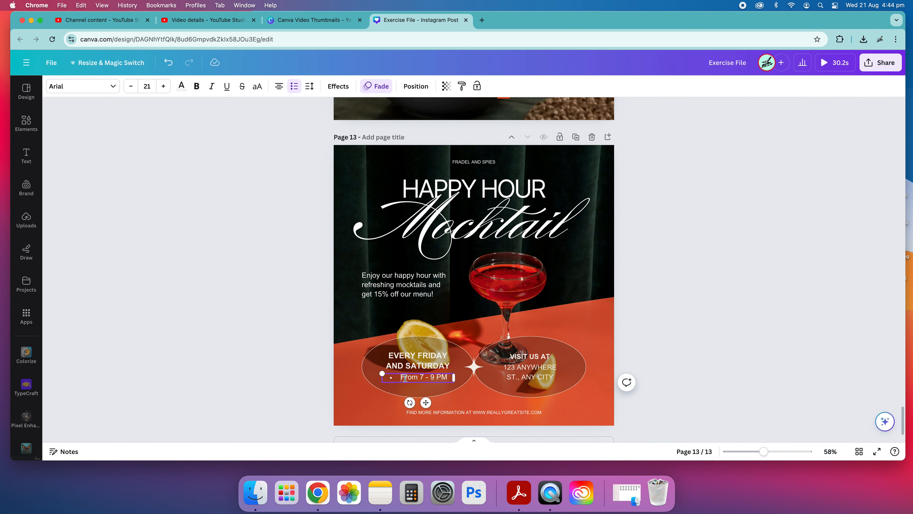
click(296, 387)
drag(410, 380, 403, 383)
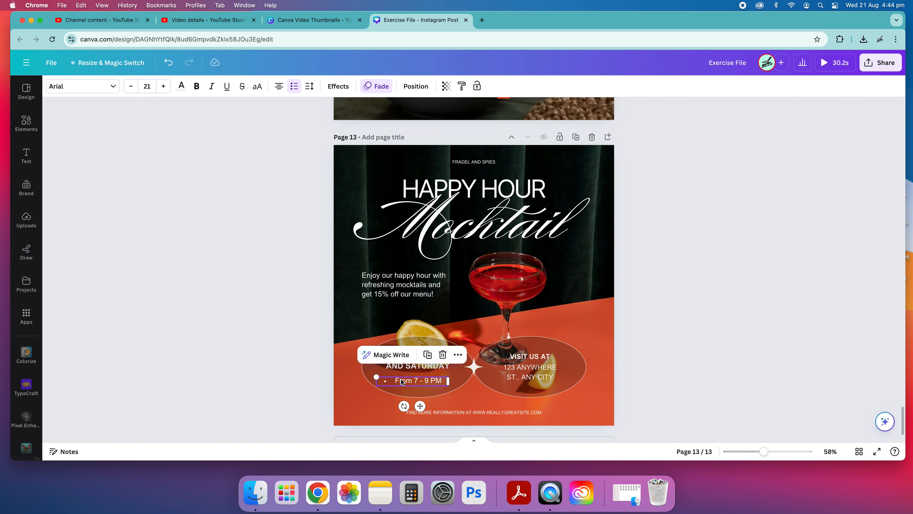
click(708, 352)
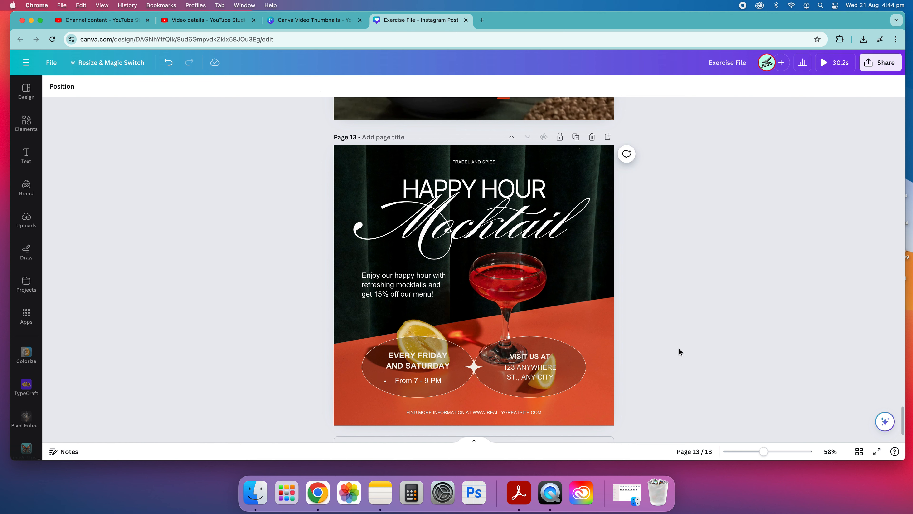
Cycle through the alignment options for the EVERY FRIDAY AND SATURDAY text, ending on centred
click(430, 356)
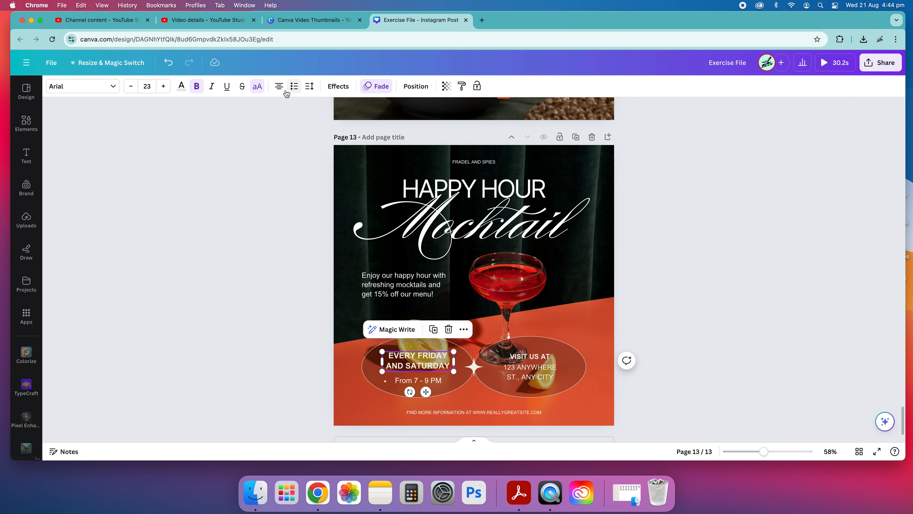
click(279, 86)
click(280, 86)
click(279, 87)
Widen the letter spacing of the EVERY FRIDAY AND SATURDAY text
click(309, 87)
mouse_move(334, 124)
mouse_down()
mouse_move(315, 124)
mouse_move(366, 126)
mouse_move(332, 125)
mouse_move(347, 125)
mouse_move(341, 130)
mouse_up()
click(302, 326)
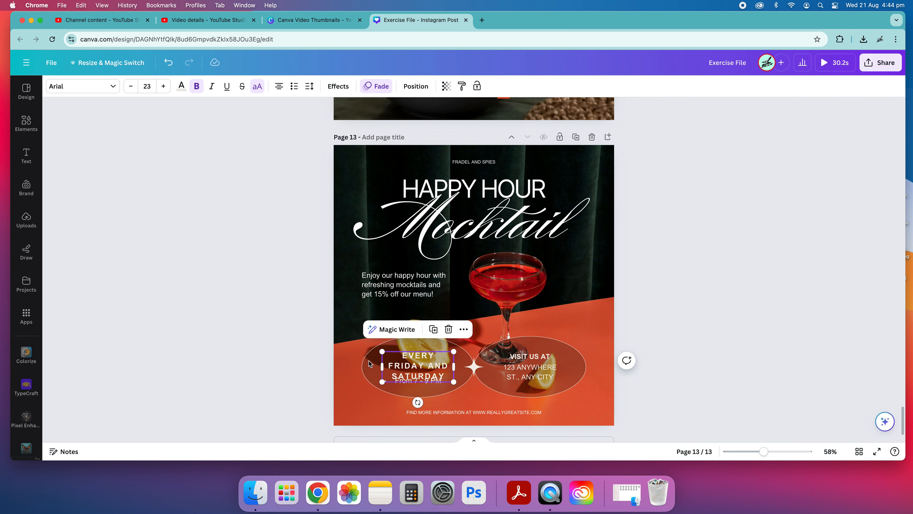
Widen the EVERY FRIDAY AND SATURDAY text box so the wording wraps onto two lines
click(445, 394)
click(445, 372)
mouse_move(455, 365)
mouse_down()
mouse_move(465, 367)
mouse_move(449, 357)
mouse_up()
click(685, 346)
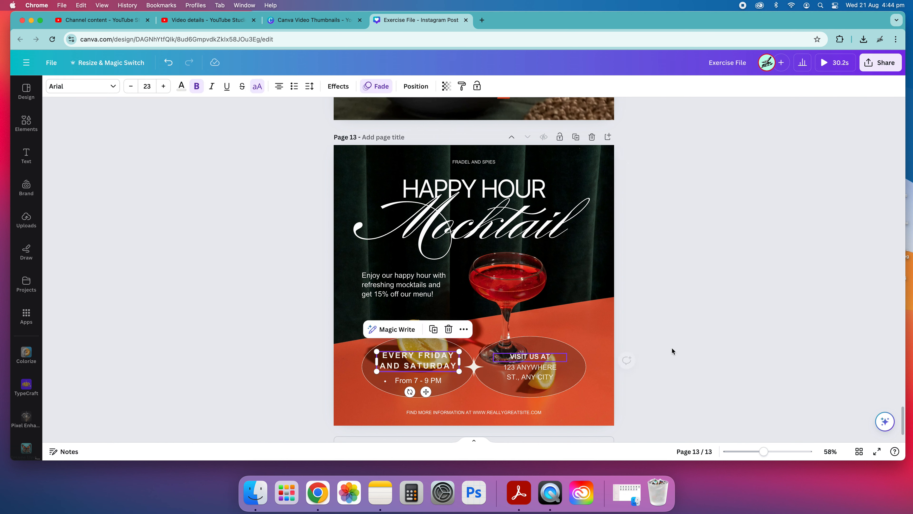
click(674, 351)
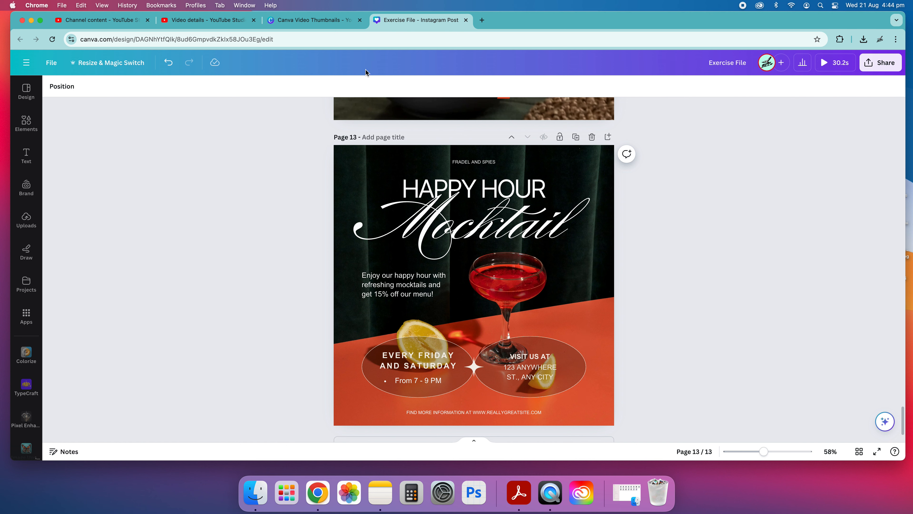
Review the arrangement, page alignment and layer options for the VISIT US AT text
click(523, 358)
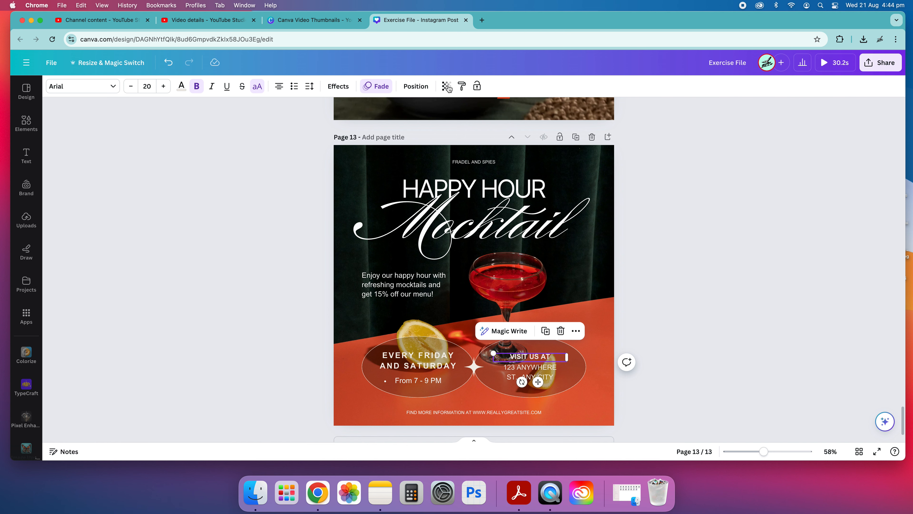
click(416, 86)
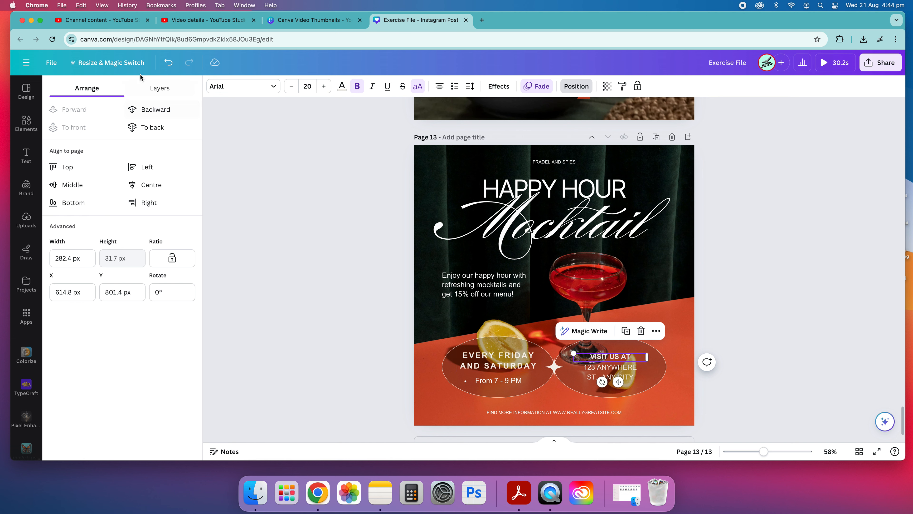
click(160, 88)
scroll(133, 306, down, 3)
scroll(124, 216, up, 3)
click(88, 87)
click(577, 86)
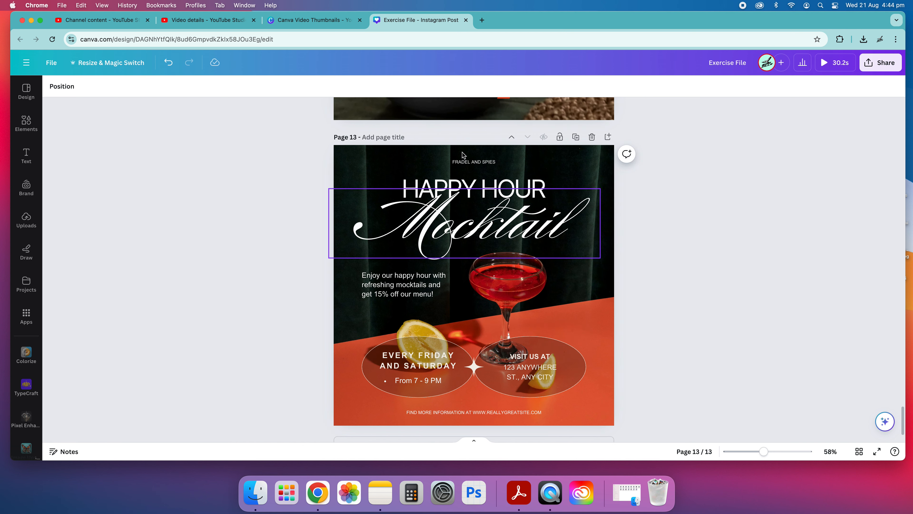
Apply the Background effect to the EVERY FRIDAY AND SATURDAY text on page 13, with transparency and roundness both at 48
scroll(565, 275, up, 10)
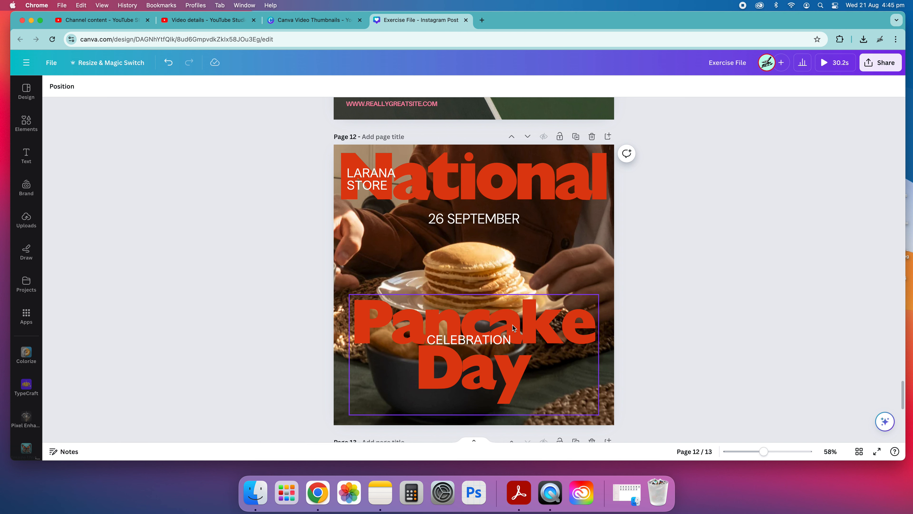
scroll(567, 310, down, 10)
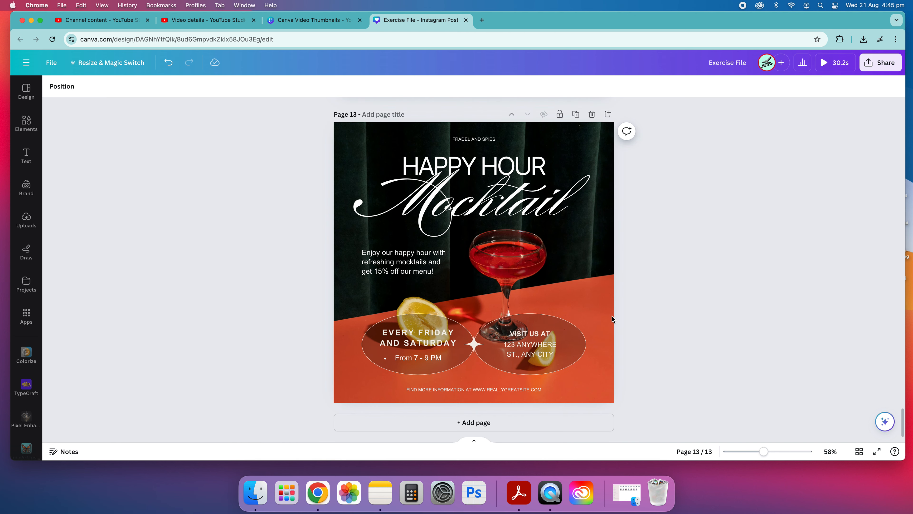
click(405, 340)
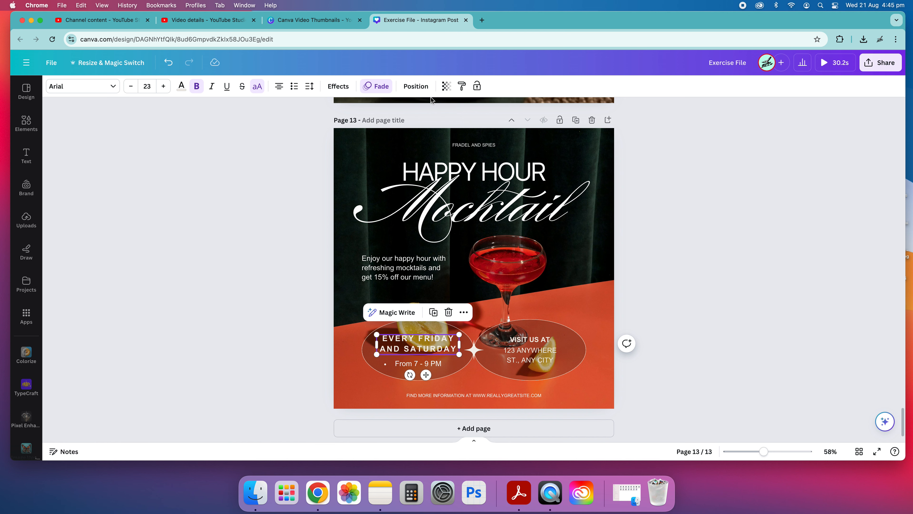
click(338, 86)
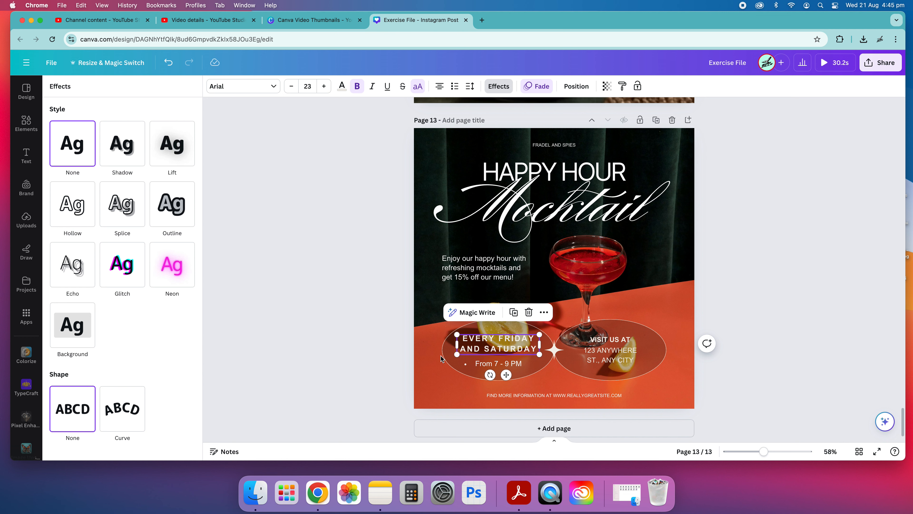
click(80, 329)
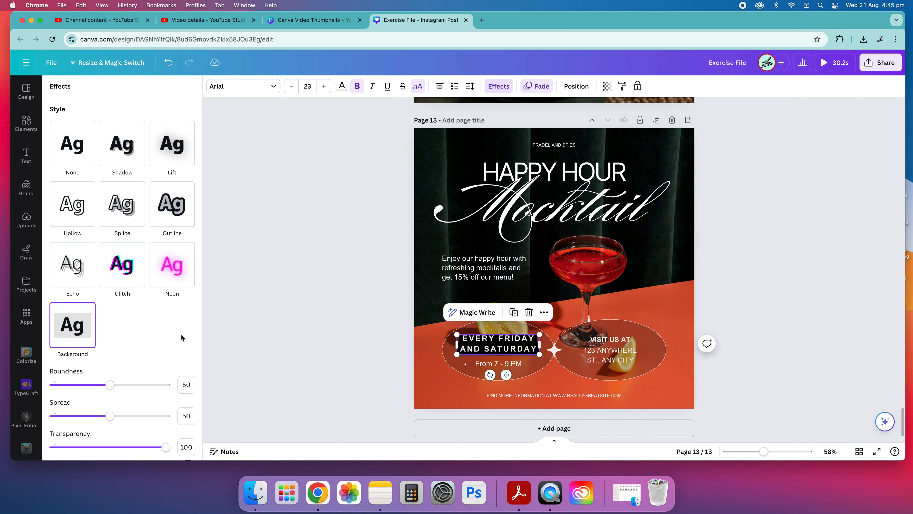
scroll(181, 338, down, 3)
drag(169, 339, 112, 341)
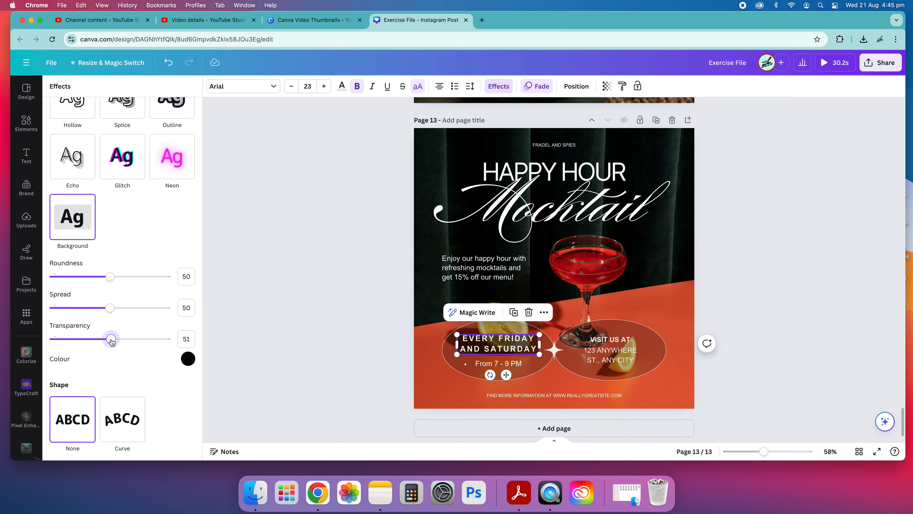
mouse_move(108, 287)
mouse_down()
mouse_move(182, 284)
mouse_move(3, 286)
mouse_move(108, 292)
mouse_up()
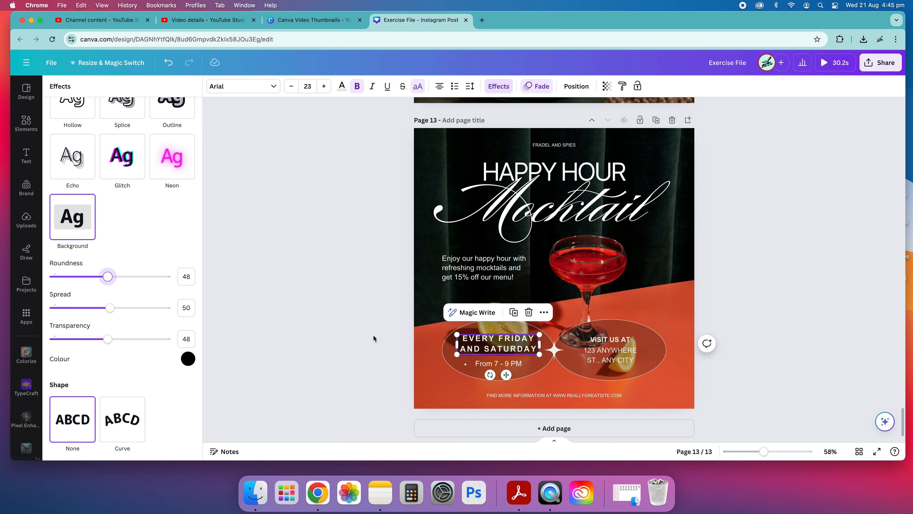
click(382, 368)
Increase the EVERY FRIDAY AND SATURDAY background's roundness to 94 and its spread to 96
click(412, 352)
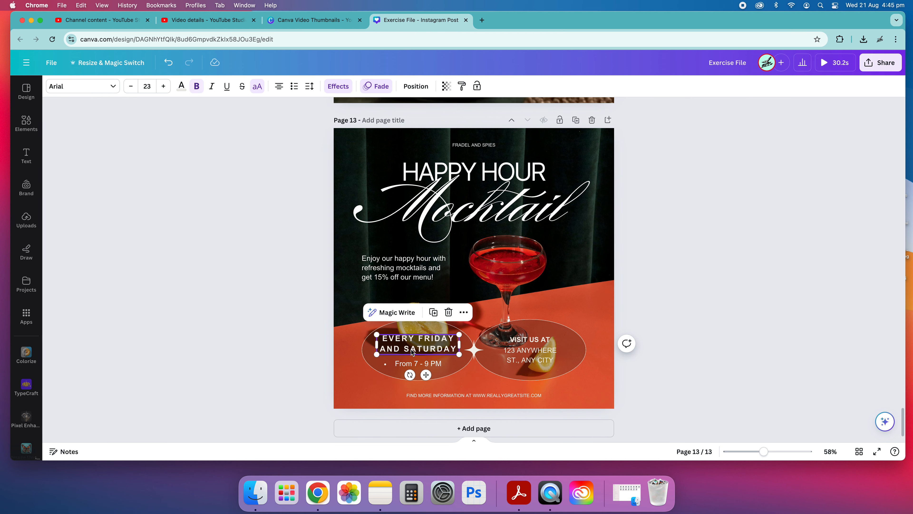
click(345, 88)
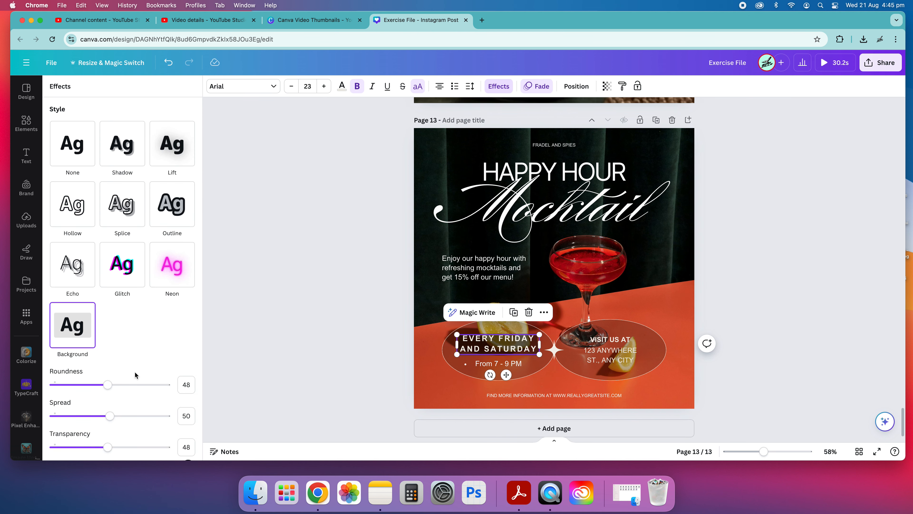
drag(114, 392, 165, 392)
drag(112, 419, 160, 423)
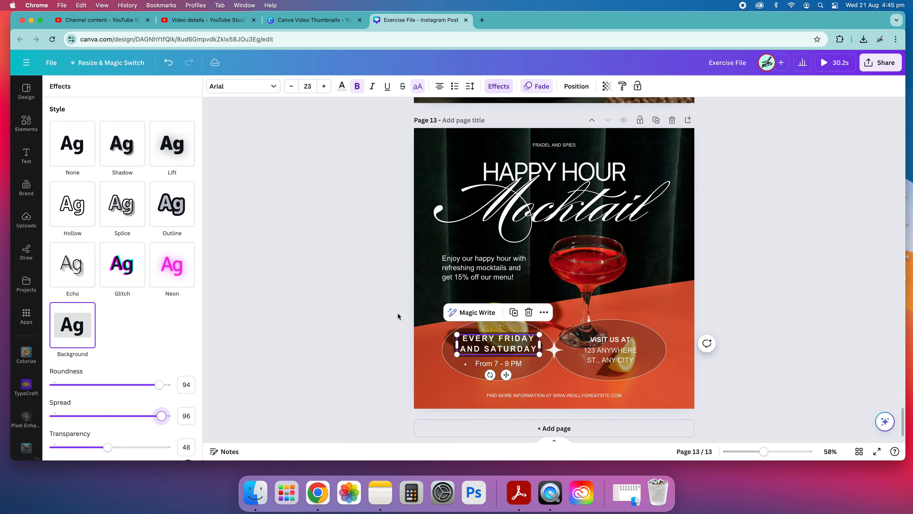
click(398, 316)
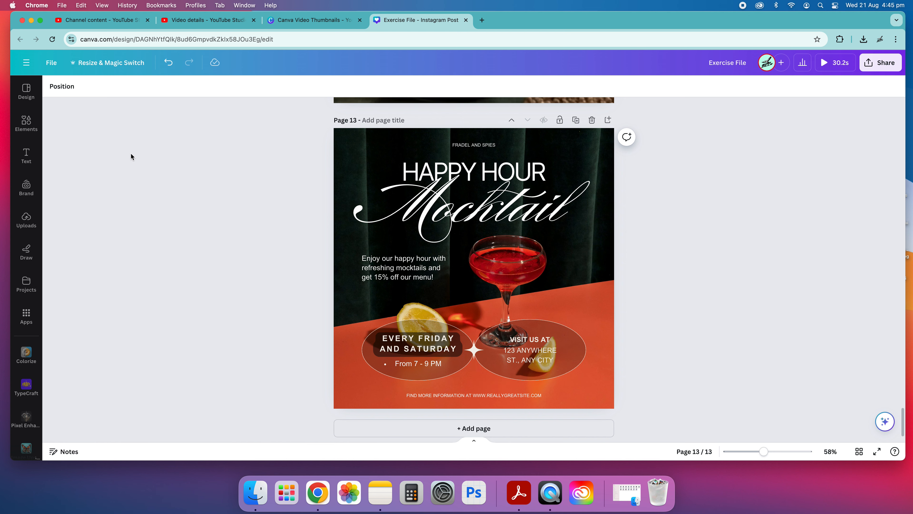
Try several document colours for the EVERY FRIDAY AND SATURDAY text background and settle on yellow
click(417, 344)
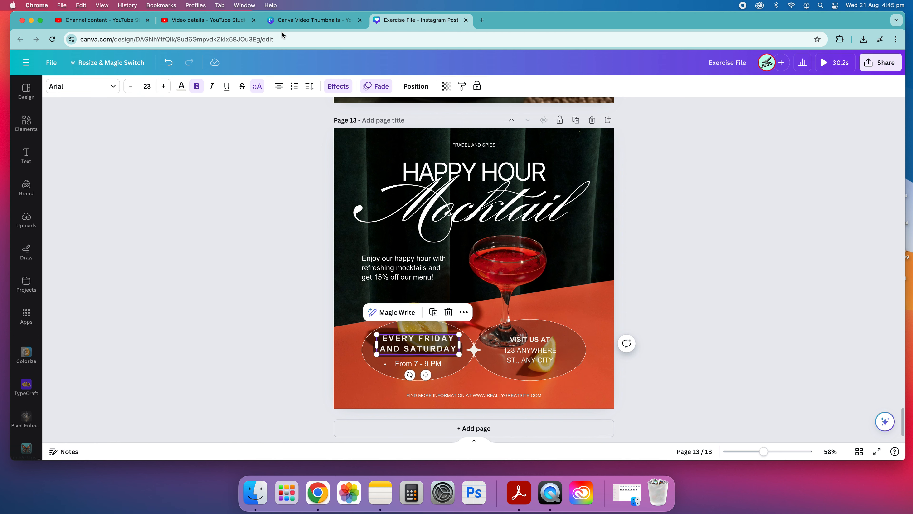
click(337, 88)
scroll(183, 320, down, 3)
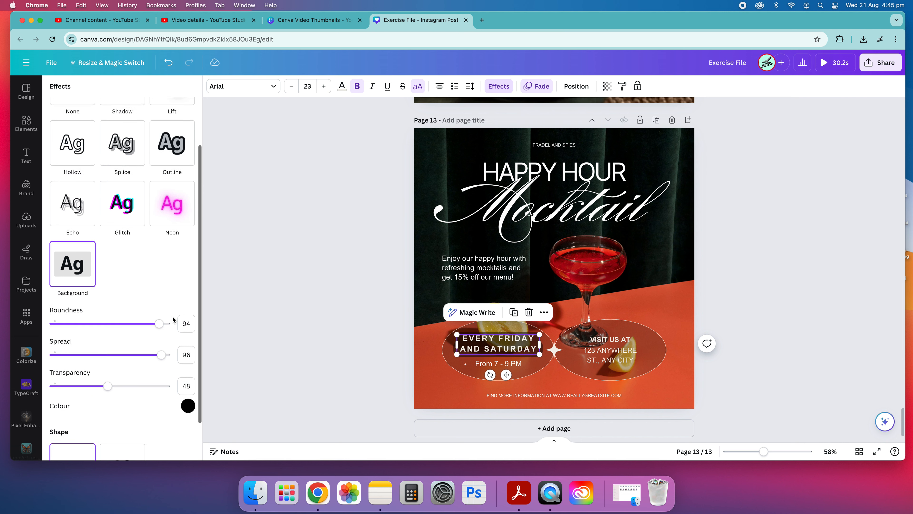
click(188, 359)
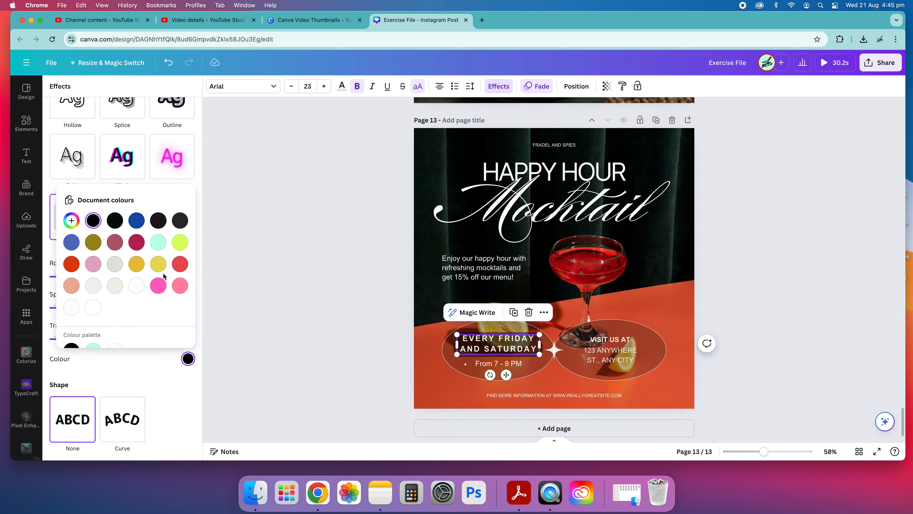
click(181, 264)
click(72, 265)
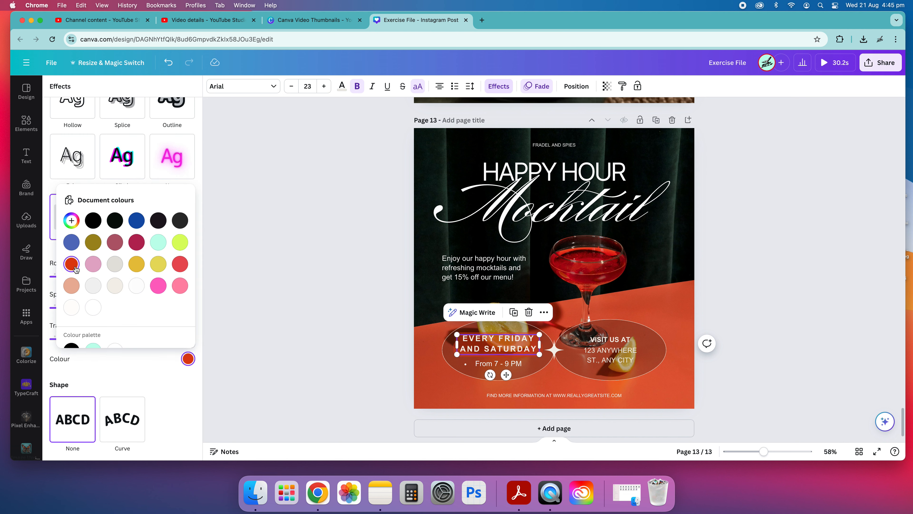
click(178, 249)
click(158, 265)
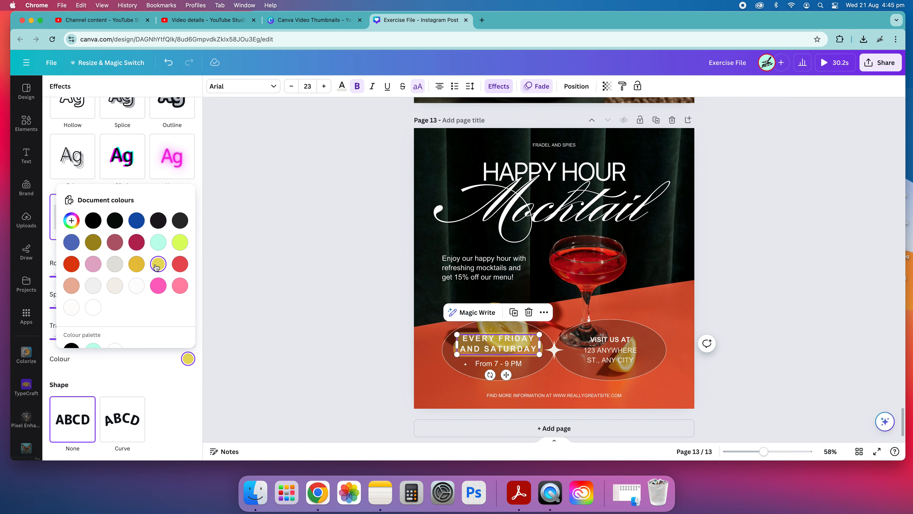
click(173, 380)
Apply the Curve shape to the EVERY FRIDAY AND SATURDAY text and bend it downwards with a curve of -24
click(143, 424)
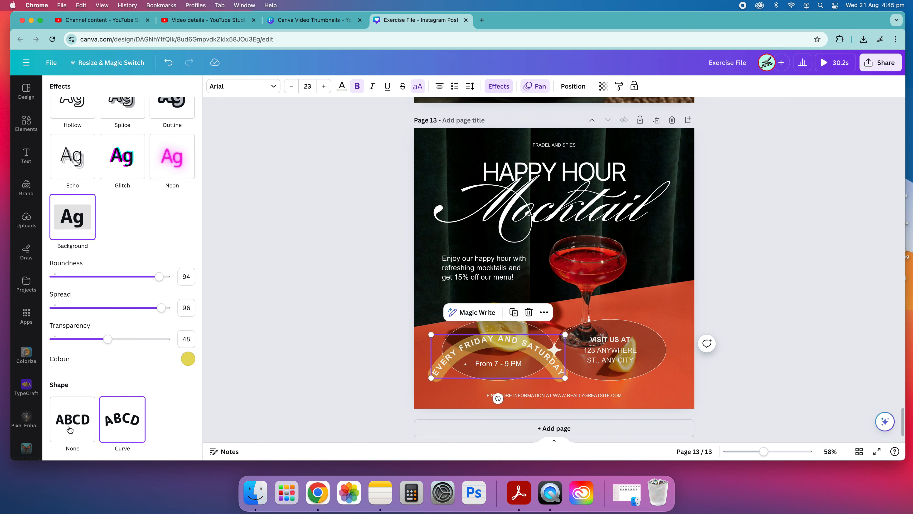
click(346, 327)
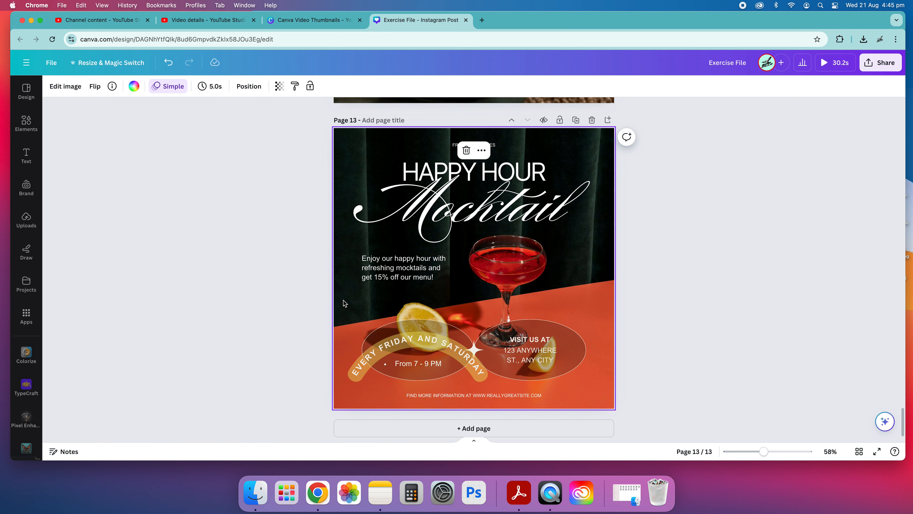
click(418, 346)
click(344, 86)
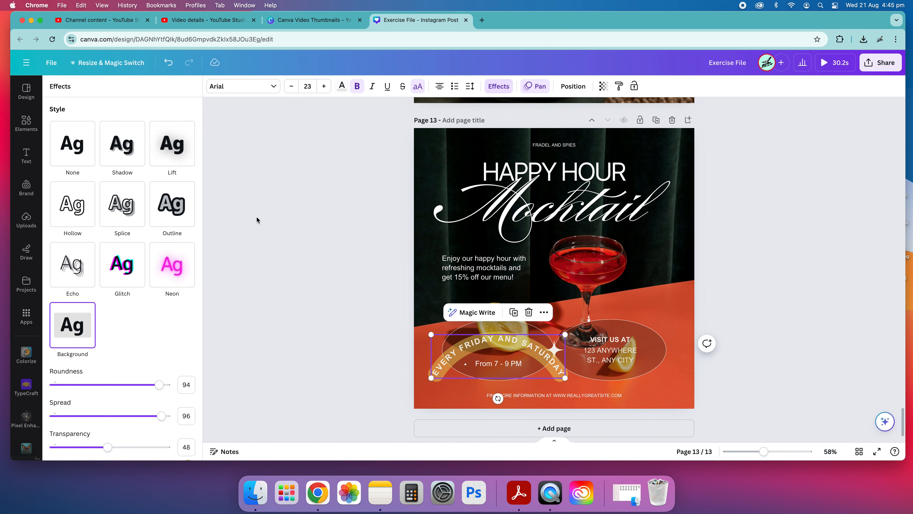
scroll(102, 363, down, 5)
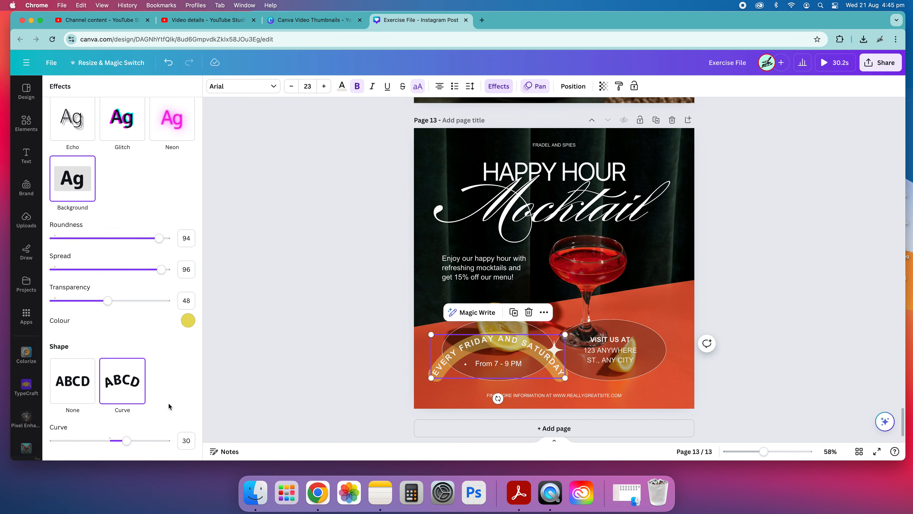
scroll(120, 367, up, 3)
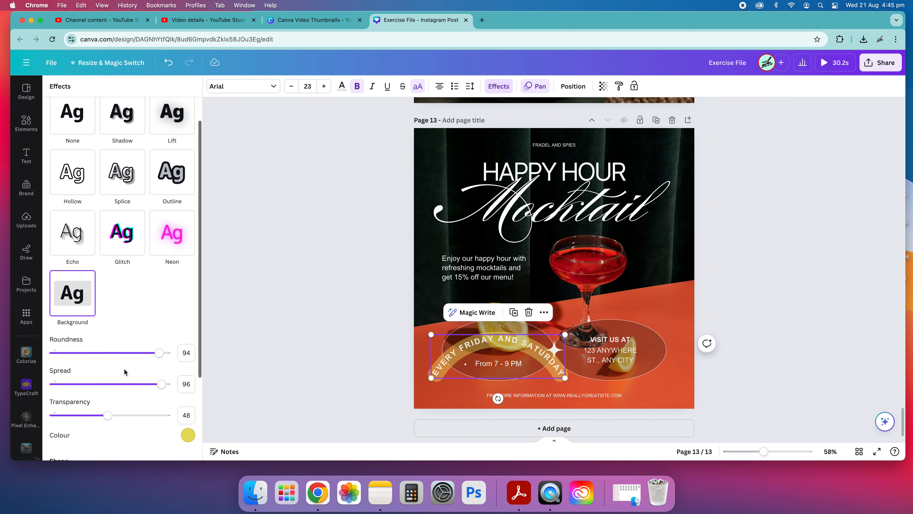
scroll(123, 368, down, 3)
drag(128, 443, 96, 446)
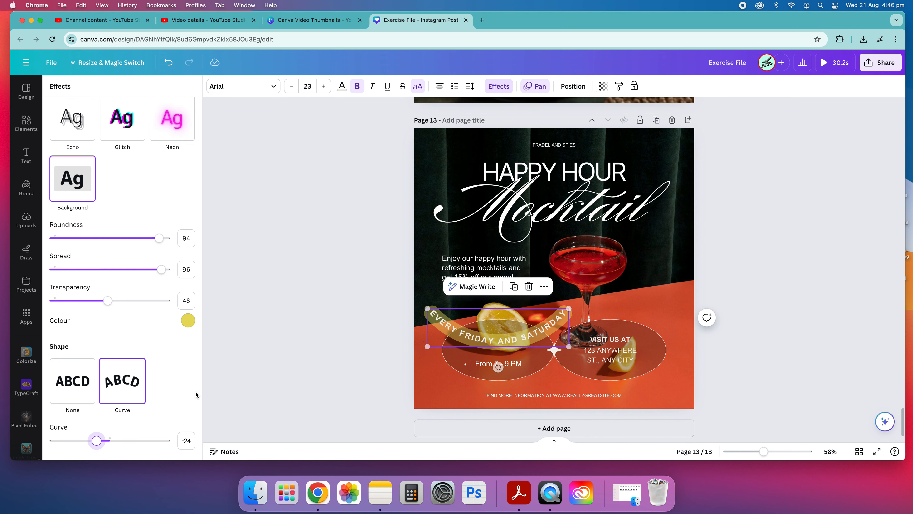
click(239, 388)
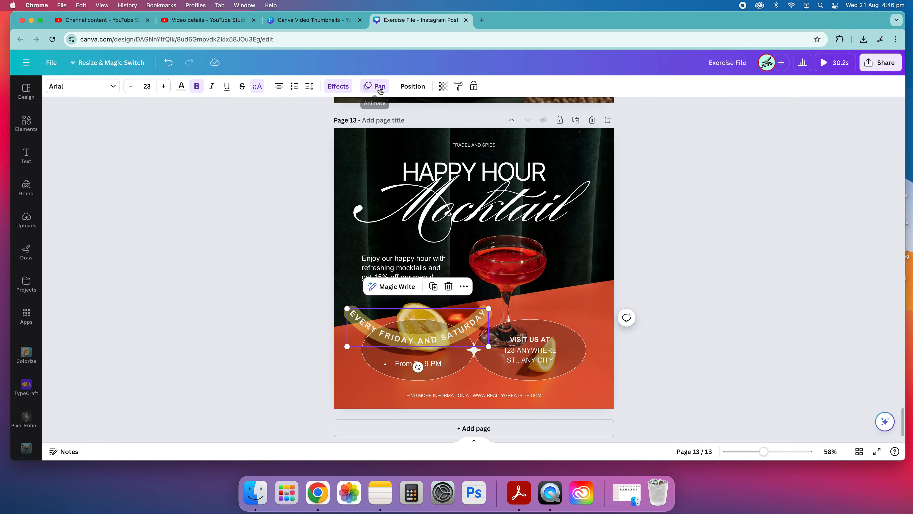
Straighten the EVERY FRIDAY AND SATURDAY text by setting its curve to 0
click(338, 86)
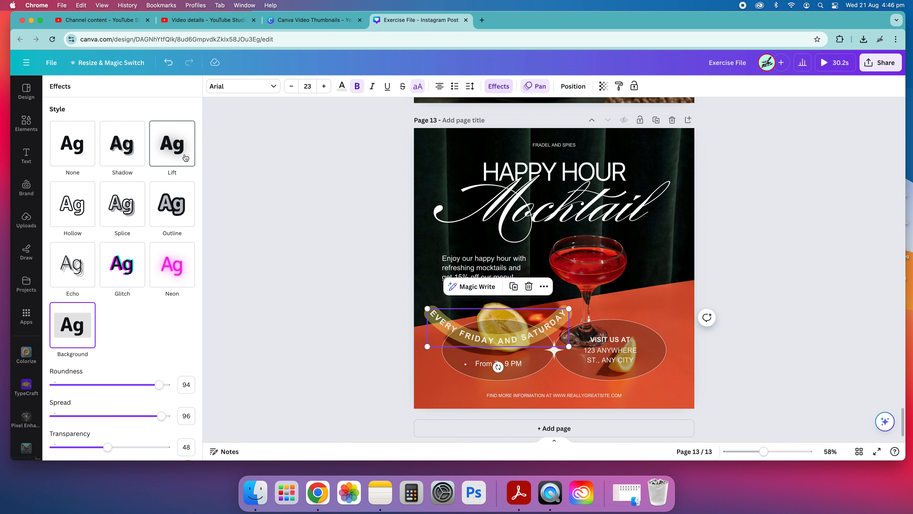
scroll(138, 396, down, 4)
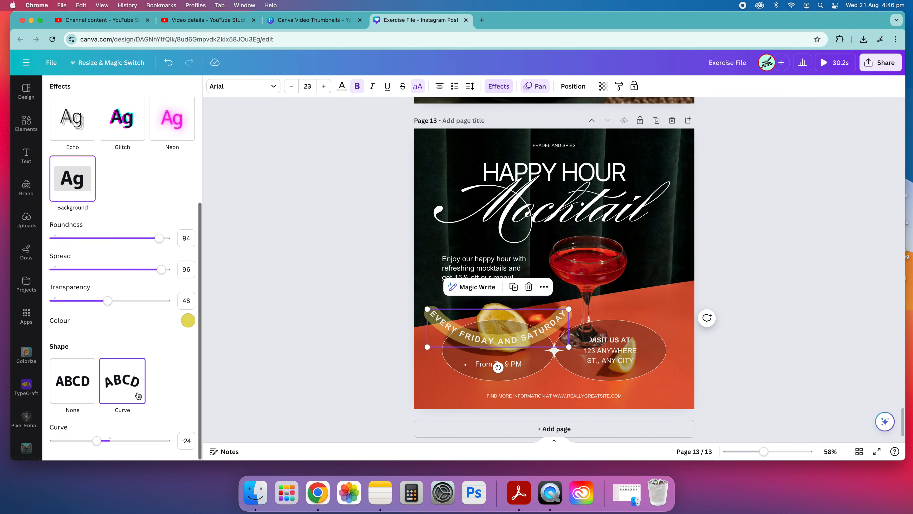
drag(96, 440, 112, 445)
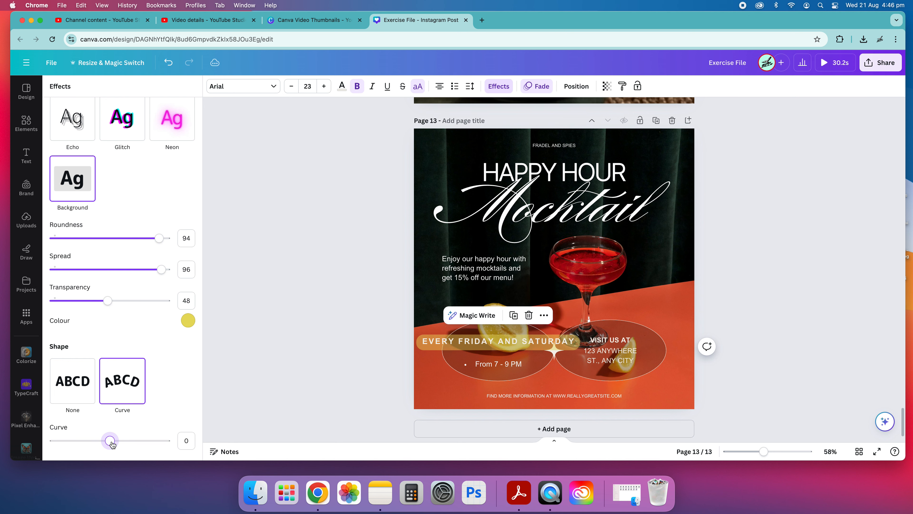
click(234, 206)
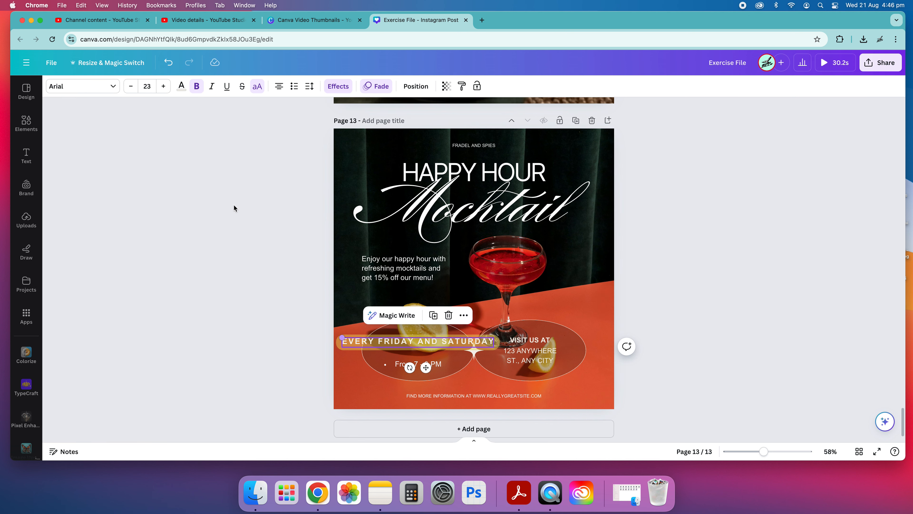
click(213, 241)
Look through the document and recommended fonts available for the EVERY FRIDAY AND SATURDAY text
click(406, 352)
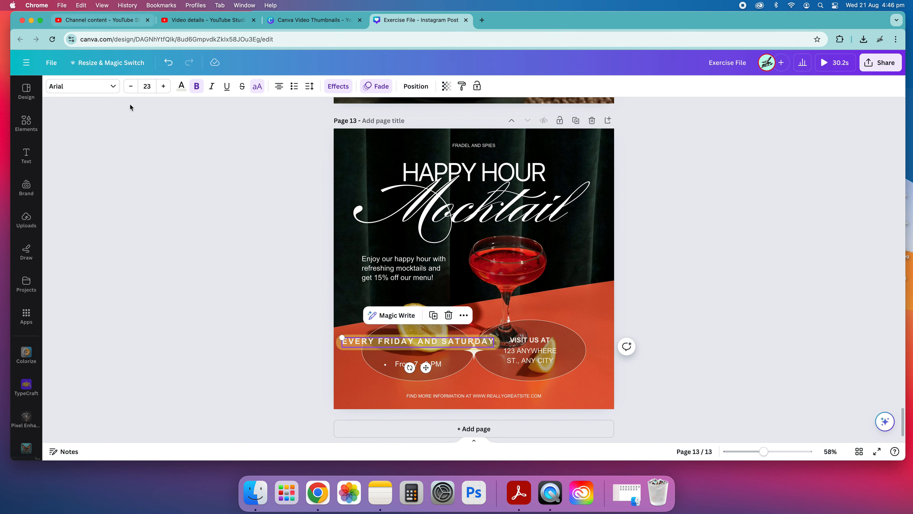
click(93, 86)
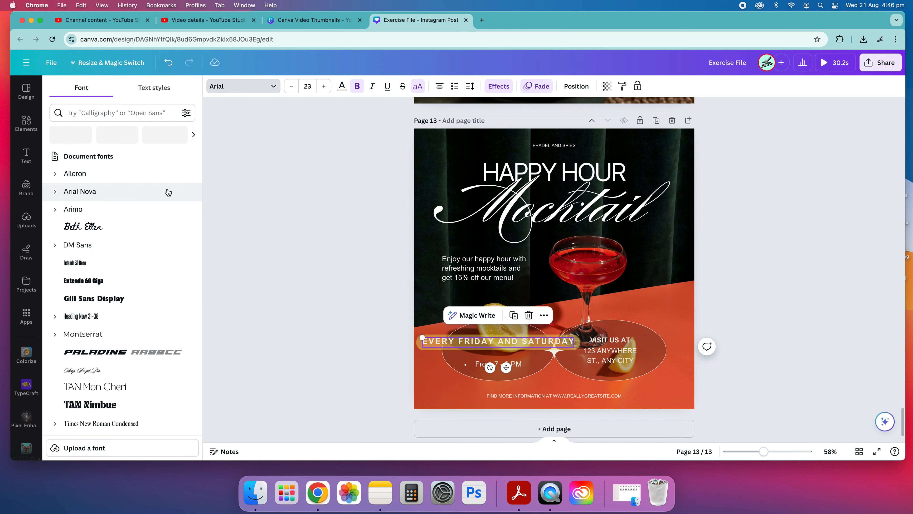
scroll(109, 310, down, 3)
scroll(109, 310, down, 15)
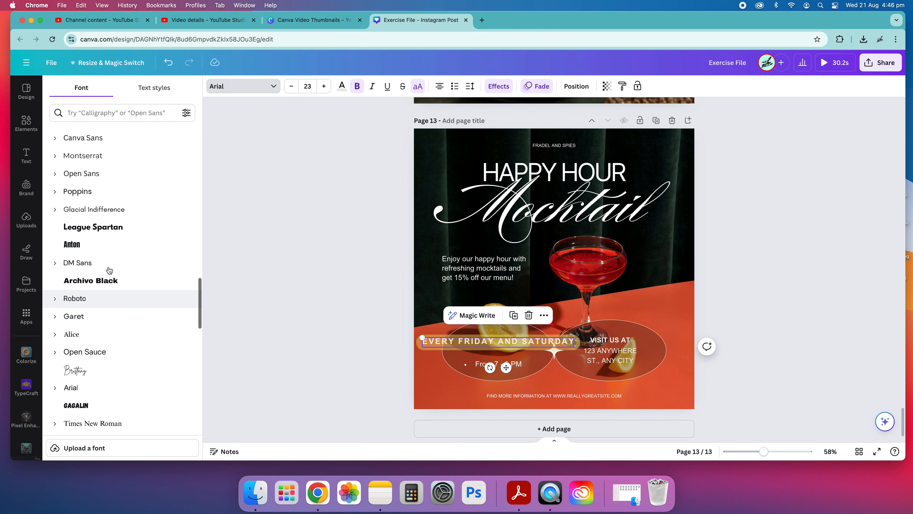
scroll(109, 310, up, 15)
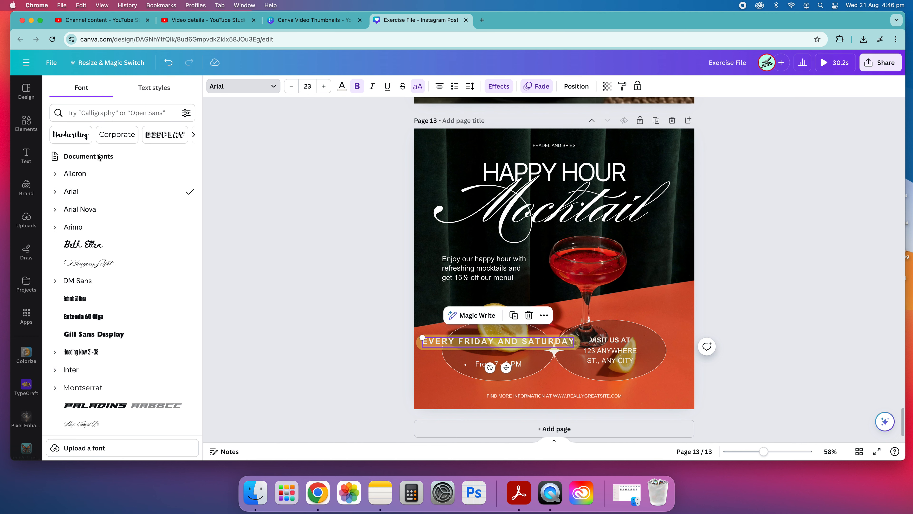
scroll(106, 248, down, 5)
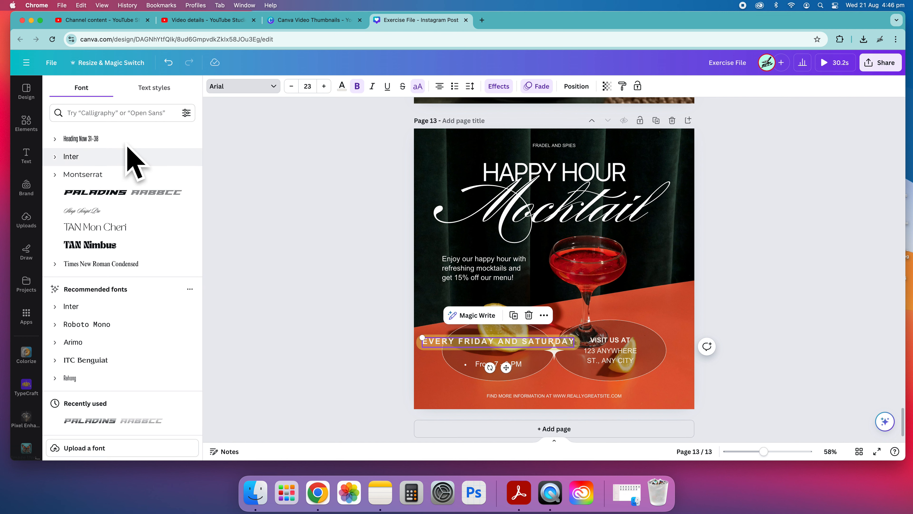
scroll(174, 252, up, 4)
scroll(174, 252, up, 1)
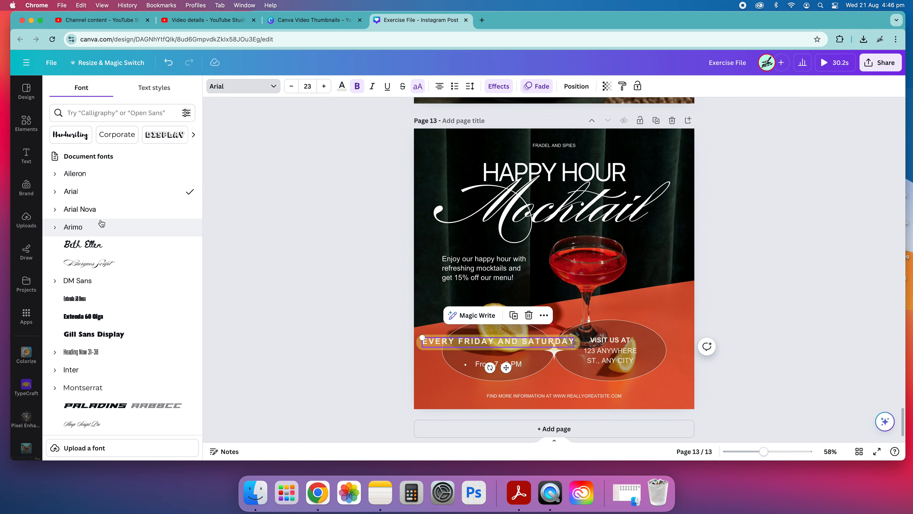
click(26, 219)
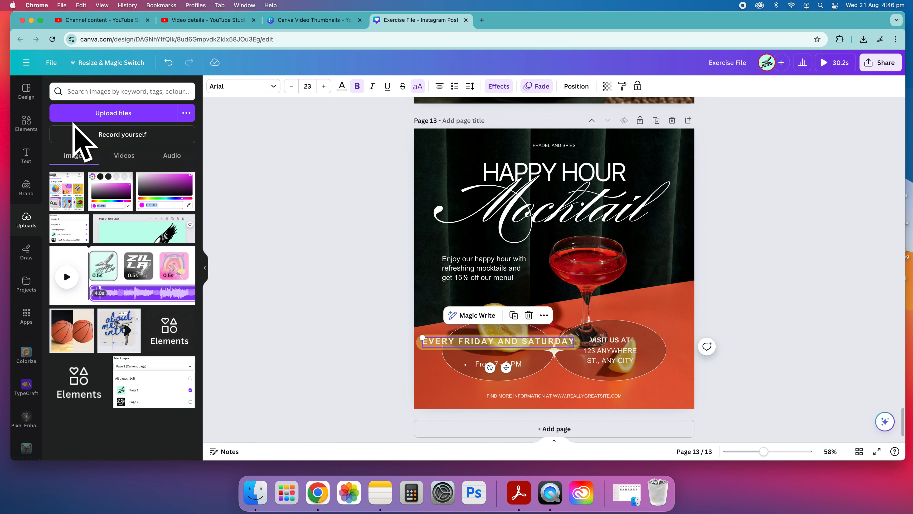
click(31, 129)
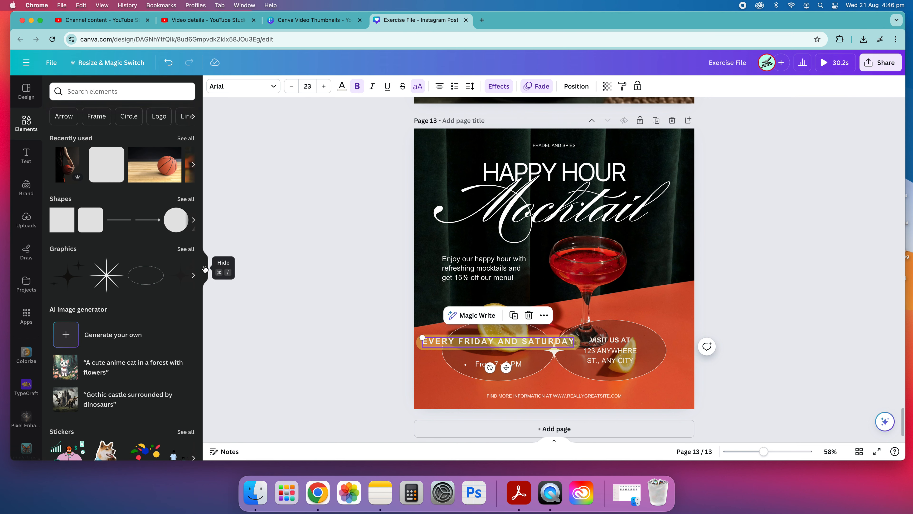
click(204, 269)
click(607, 306)
Search the fonts for "cursive" and apply the Slight font to the Mocktail text on page 13
click(511, 211)
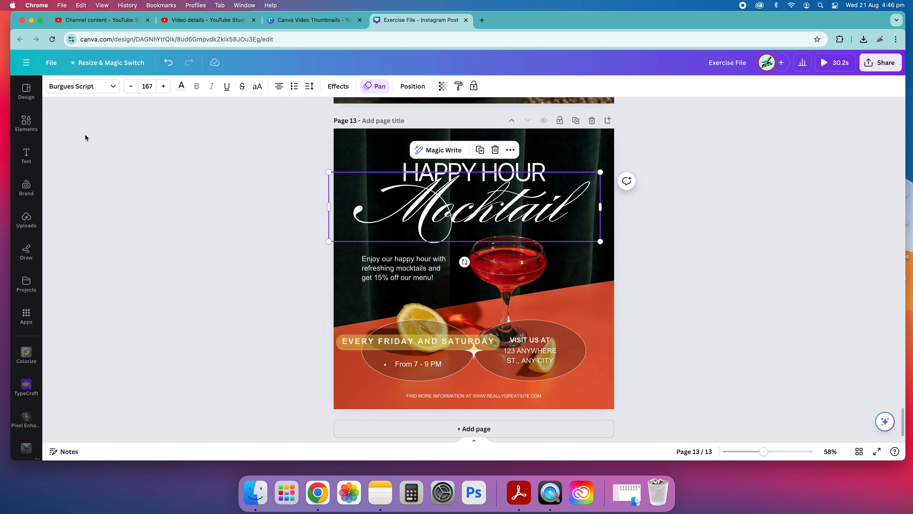
click(110, 90)
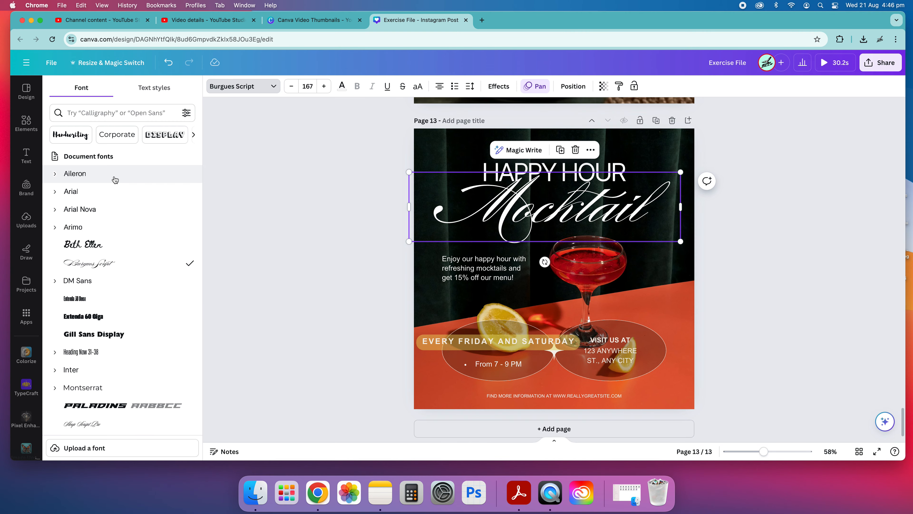
click(133, 113)
text(cursive)
scroll(116, 271, down, 5)
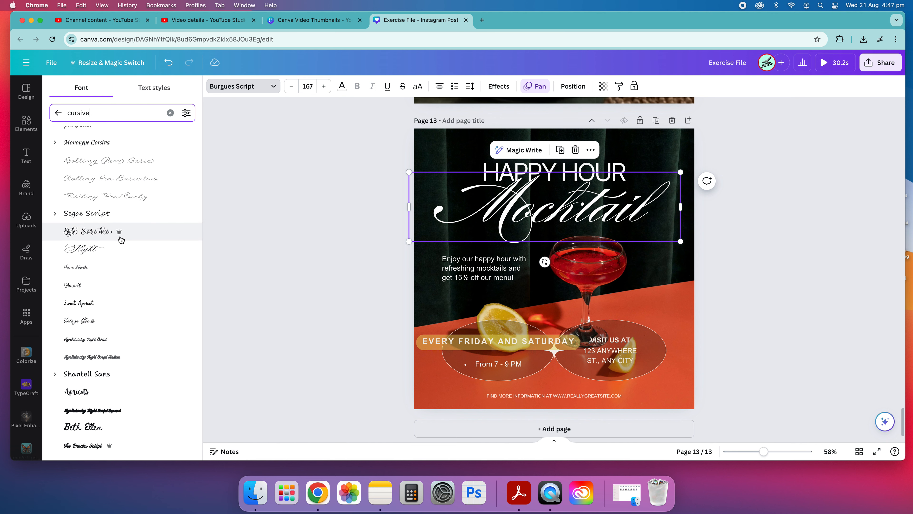
click(106, 249)
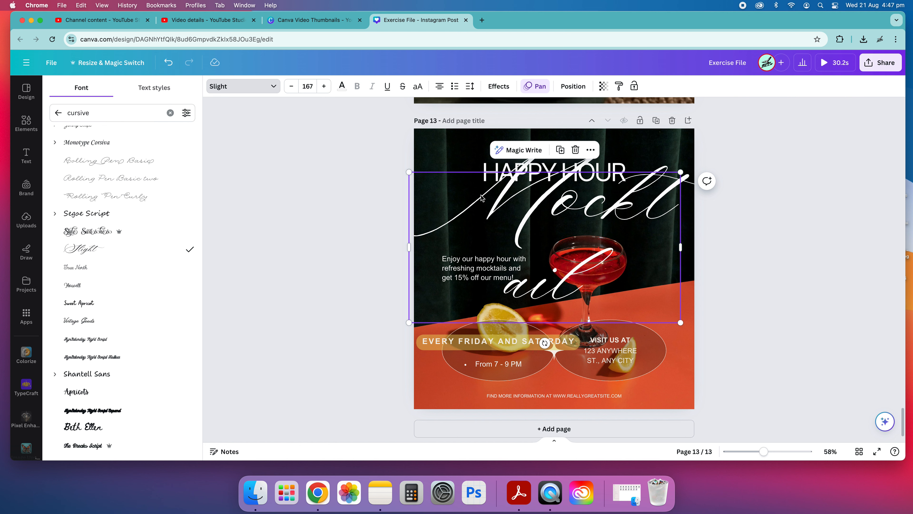
Widen the Mocktail text box so the word fits on one line, and scale the text down to size 113
drag(404, 249, 320, 250)
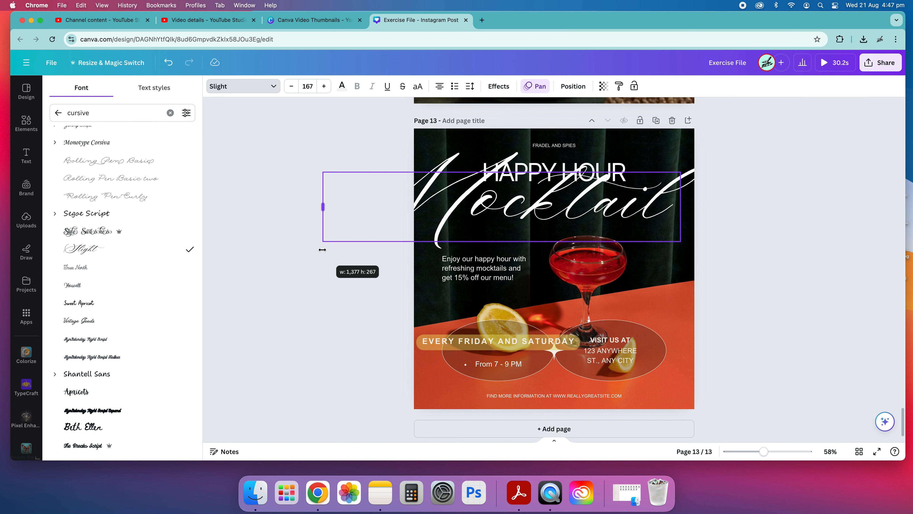
click(636, 217)
drag(689, 219, 644, 213)
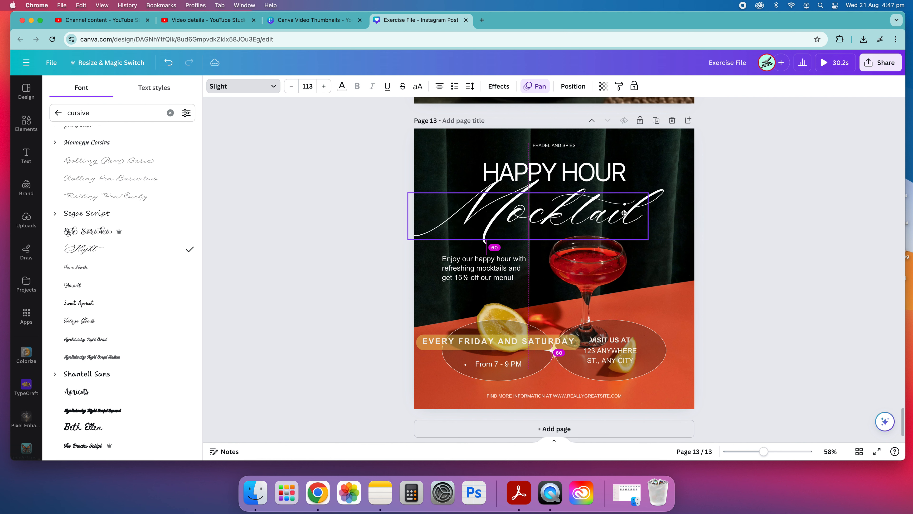
Tighten the letter spacing of the Mocktail text to about -185
click(499, 86)
click(470, 86)
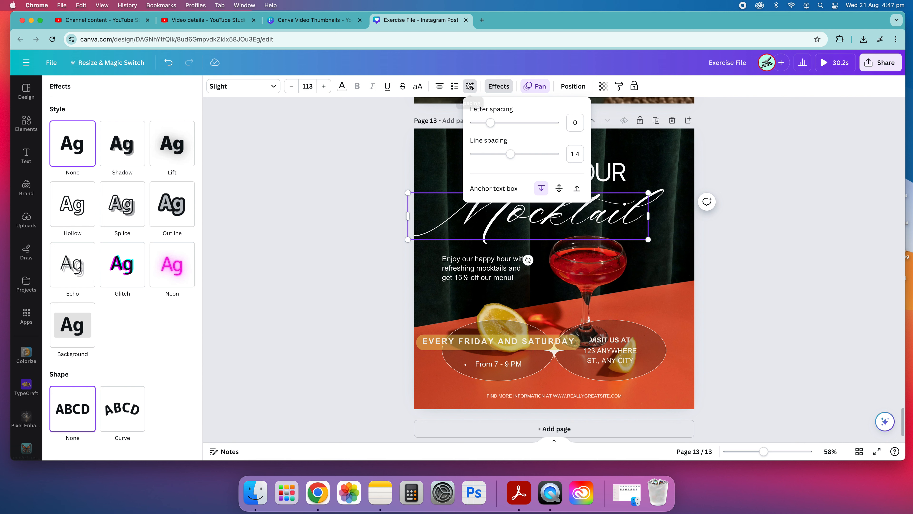
drag(503, 123, 478, 132)
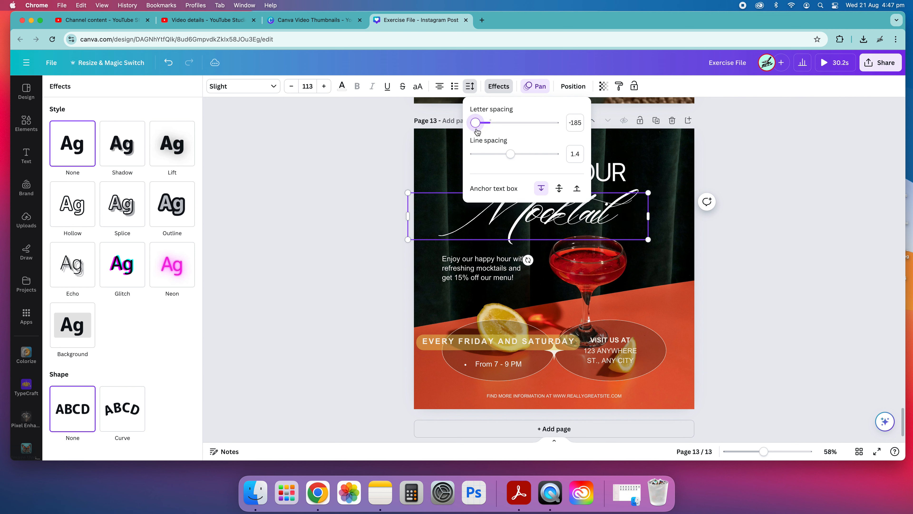
click(743, 246)
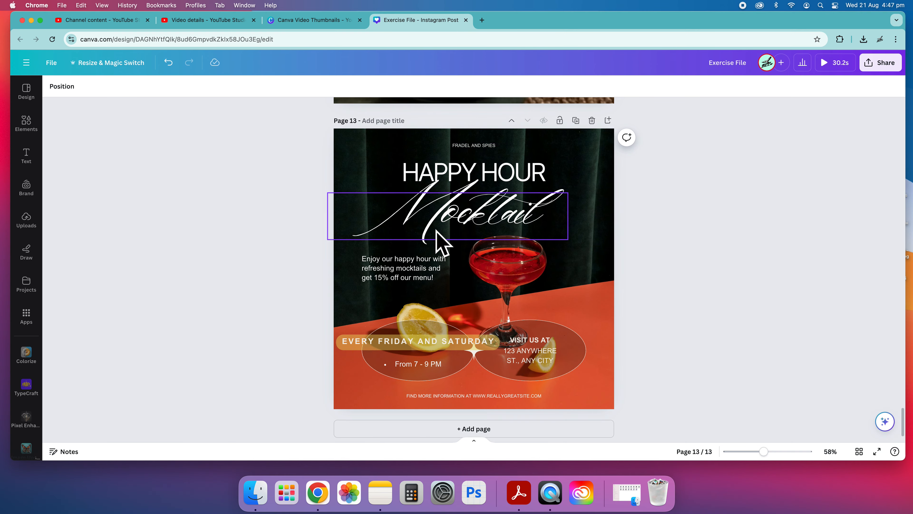
Move the TENNIS TOURNAMENT AUG 20-25 heading on page 11 up to the page's upper edge
scroll(663, 319, up, 10)
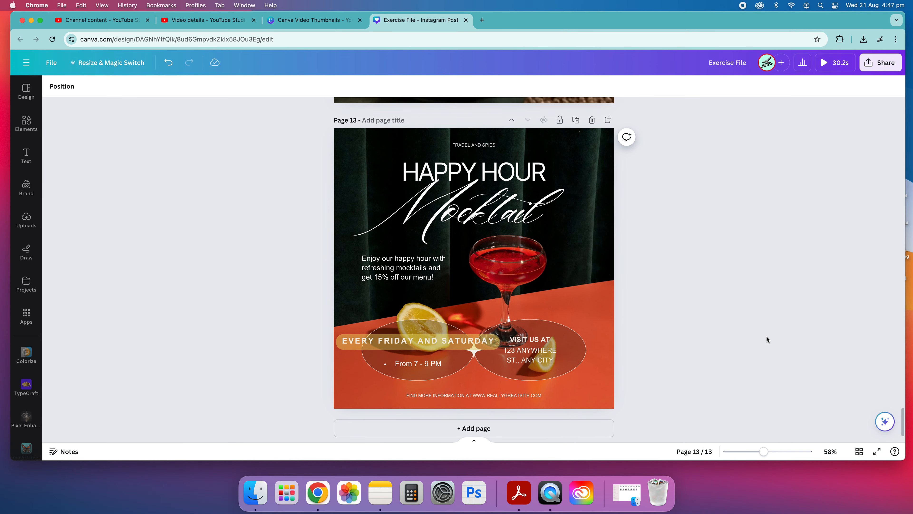
scroll(658, 314, up, 10)
scroll(642, 299, down, 3)
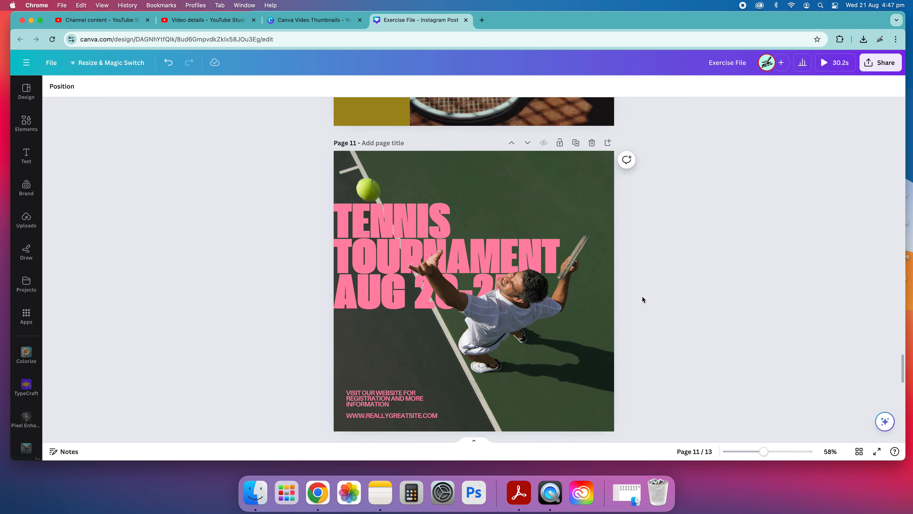
drag(347, 221, 345, 172)
click(257, 210)
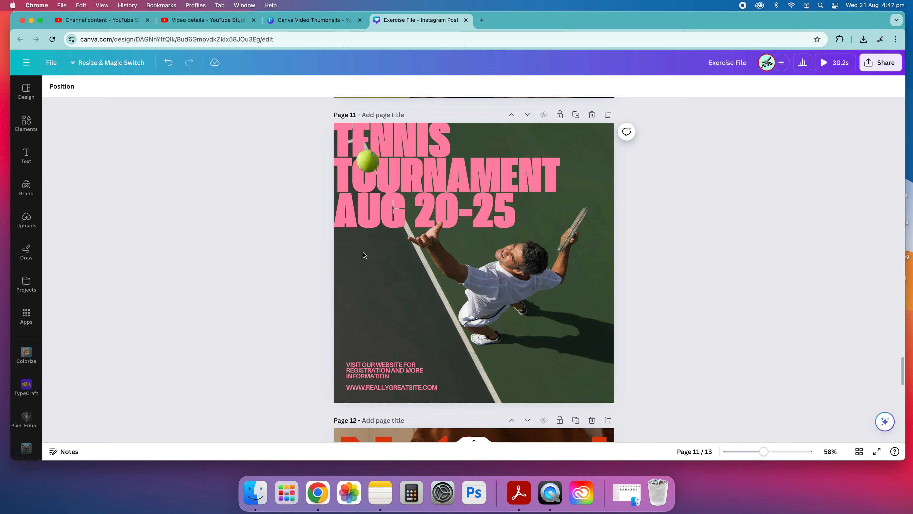
Examine the document, Brand Kit, photo and default text colours offered for the FINAL SALE heading on page 10
scroll(431, 259, up, 15)
scroll(497, 282, down, 15)
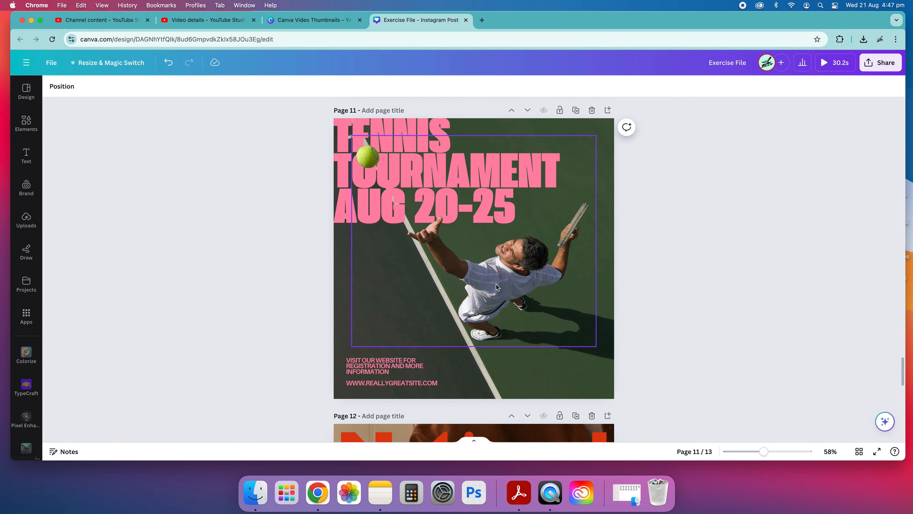
scroll(496, 284, up, 5)
scroll(496, 284, up, 2)
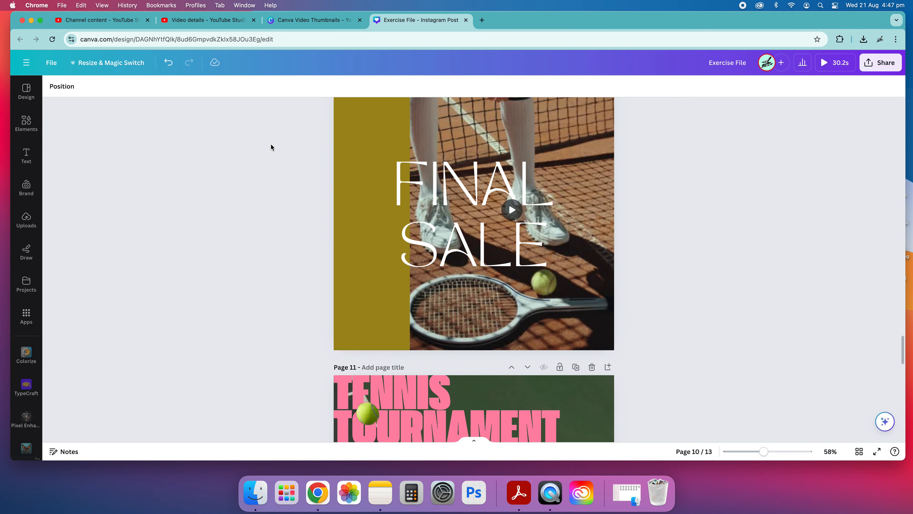
click(500, 186)
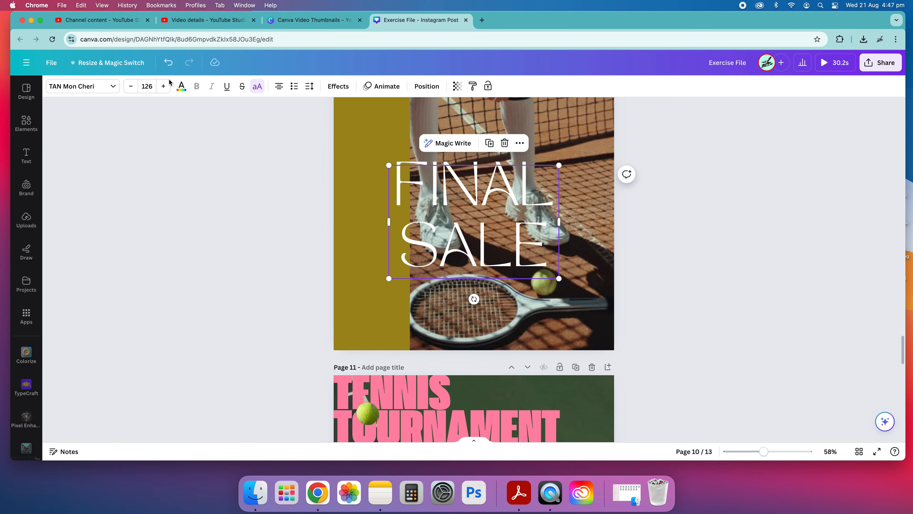
click(182, 86)
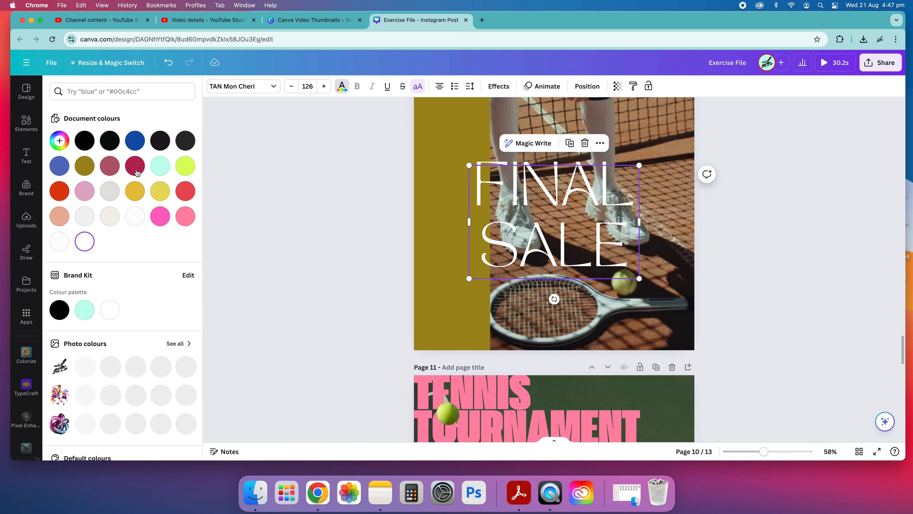
scroll(131, 332, down, 4)
scroll(106, 321, up, 4)
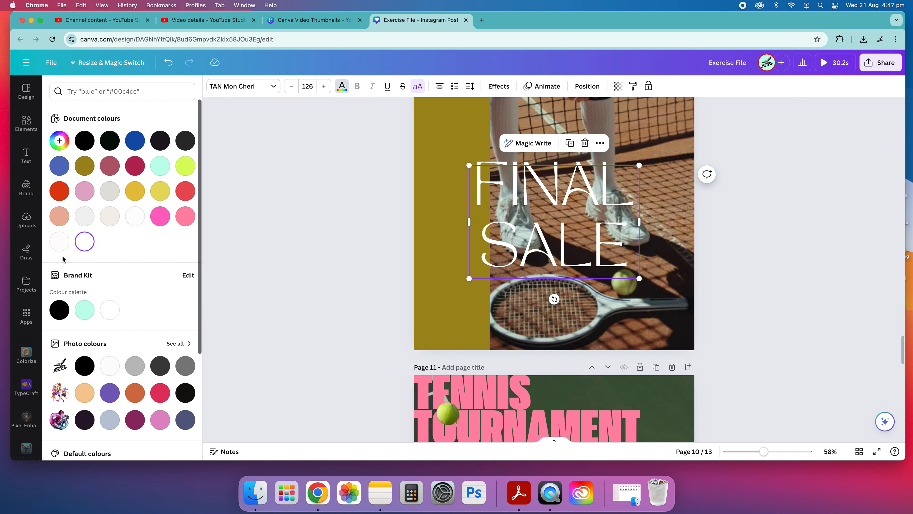
click(59, 141)
click(151, 300)
scroll(150, 305, down, 4)
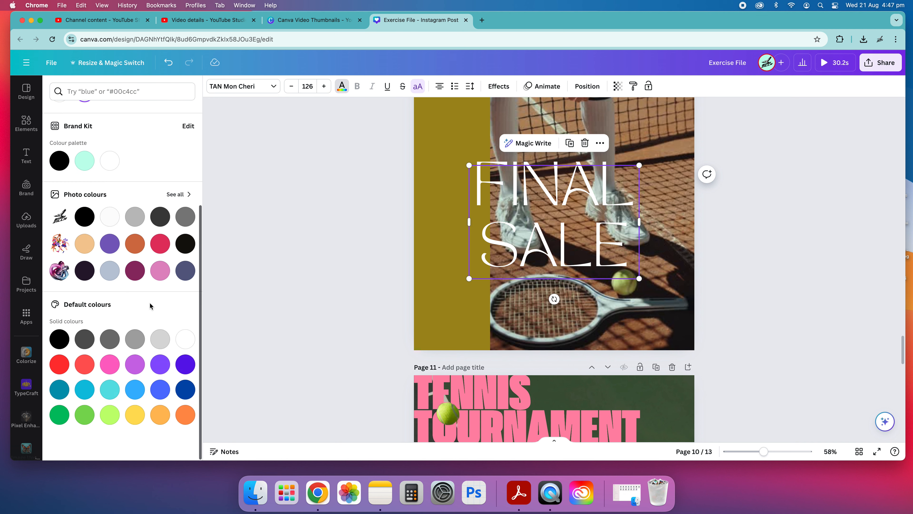
scroll(135, 357, up, 4)
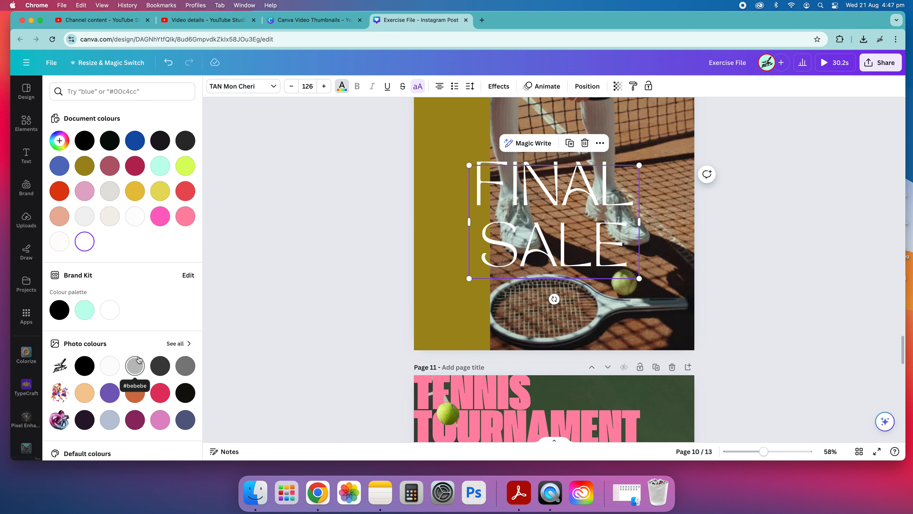
scroll(138, 359, down, 4)
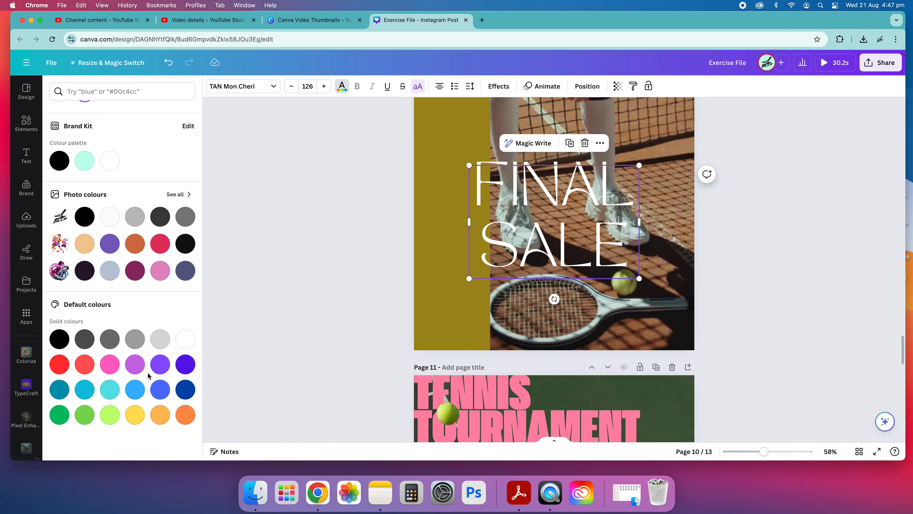
click(357, 283)
Give the TENNIS TOURNAMENT AUG 20-25 heading on page 11 the custom dark red colour #8A364D
scroll(387, 319, down, 8)
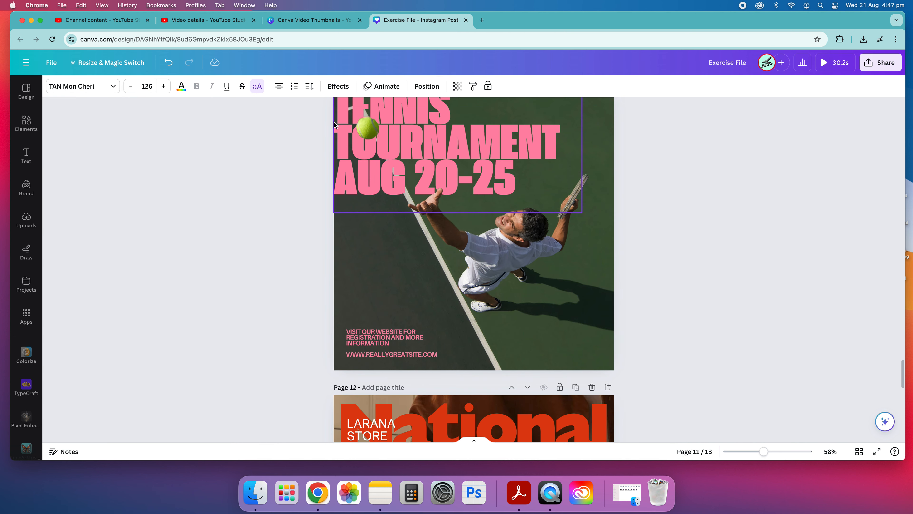
click(381, 173)
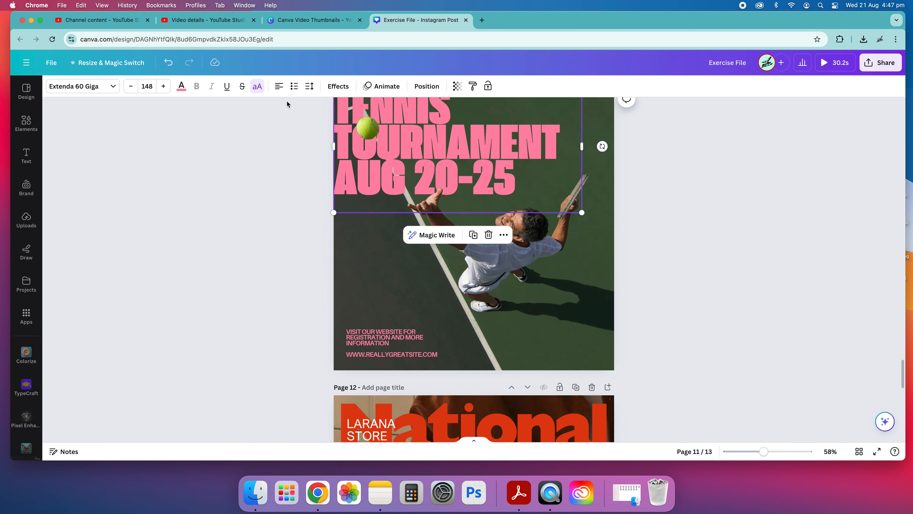
click(186, 91)
scroll(113, 302, down, 4)
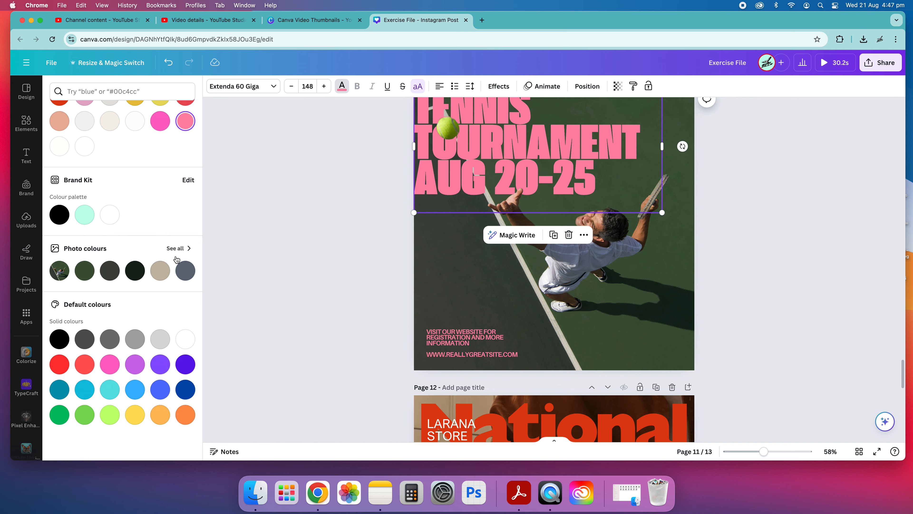
scroll(158, 256, up, 4)
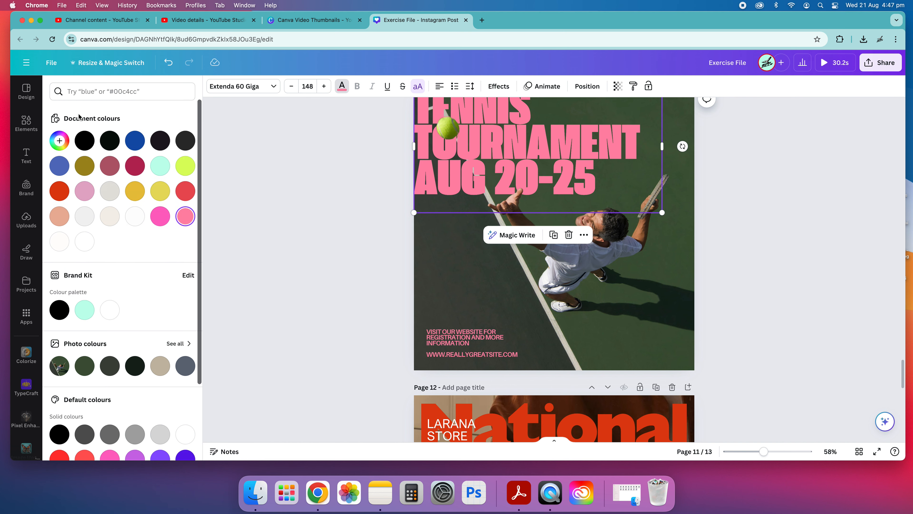
click(59, 141)
click(133, 184)
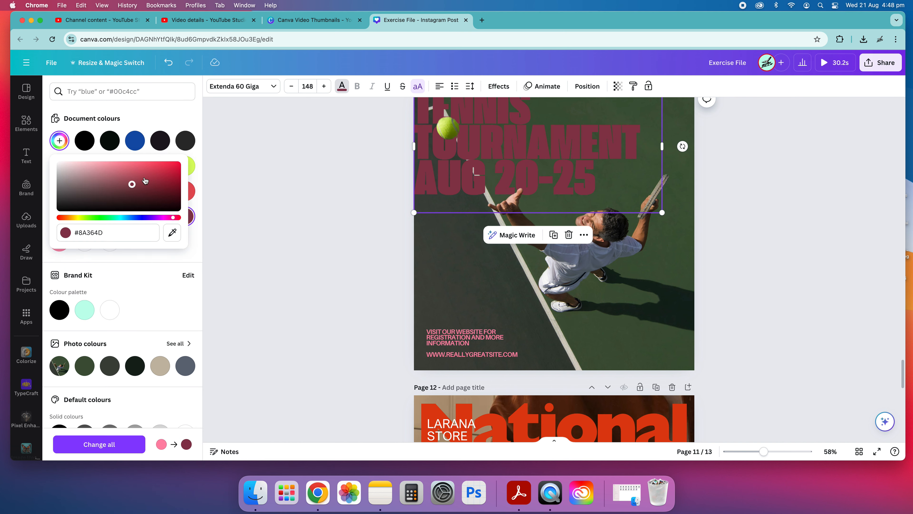
click(279, 203)
click(279, 203)
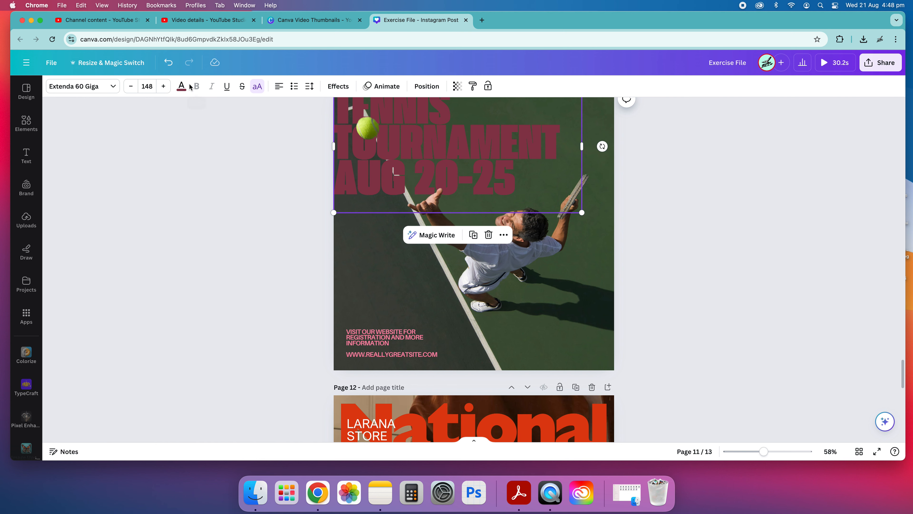
Review the text colour options for the TENNIS TOURNAMENT AUG 20-25 heading on page 11 and undo its dark red colour change
click(181, 88)
scroll(108, 239, down, 3)
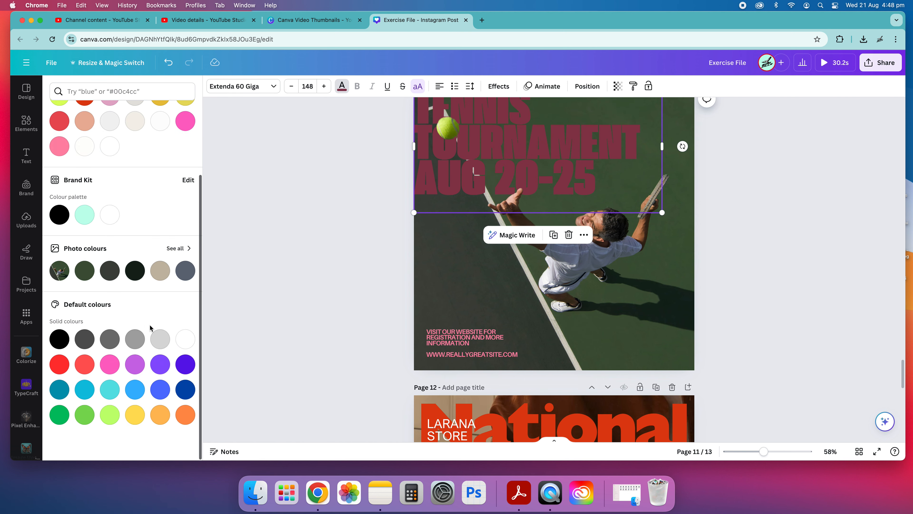
scroll(177, 304, up, 3)
click(290, 216)
click(238, 209)
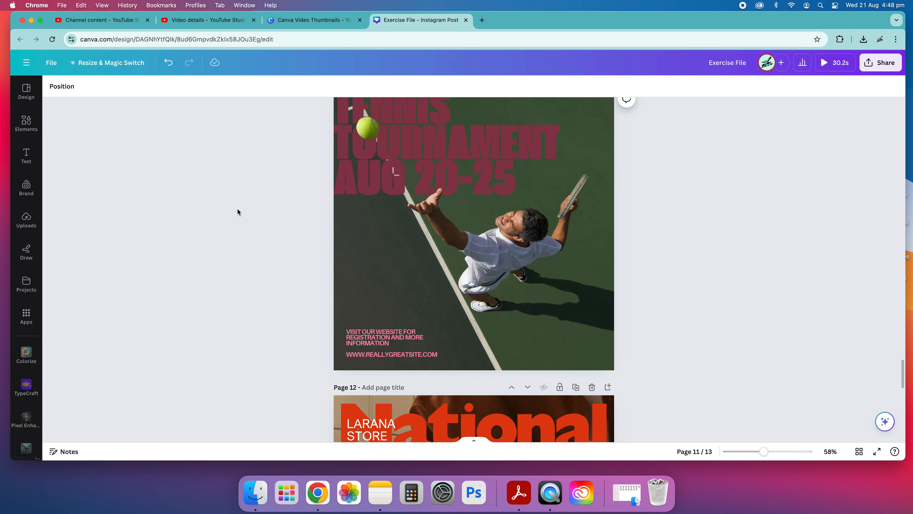
key(super+z)
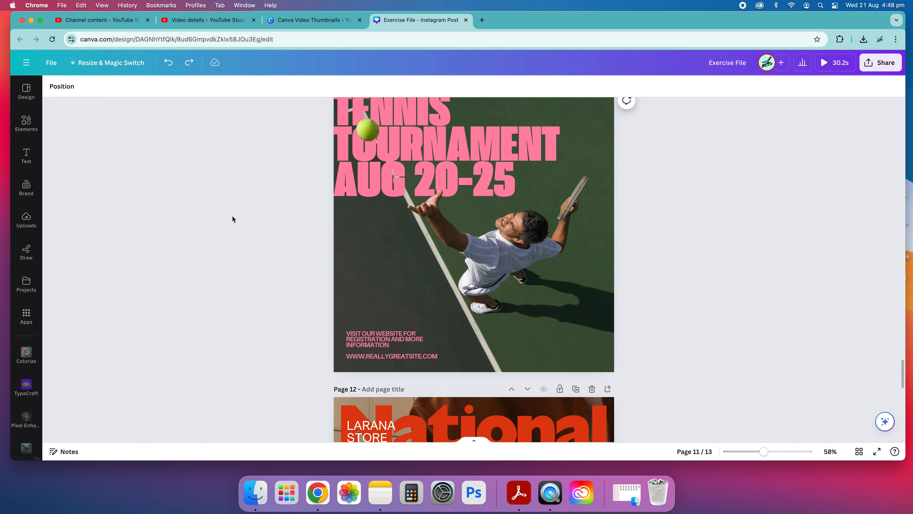
Examine the document, Brand Kit, photo and default colours offered for the TENNIS TOURNAMENT AUG 20-25 heading, leaving its colour as is
scroll(251, 214, up, 3)
click(390, 187)
click(181, 92)
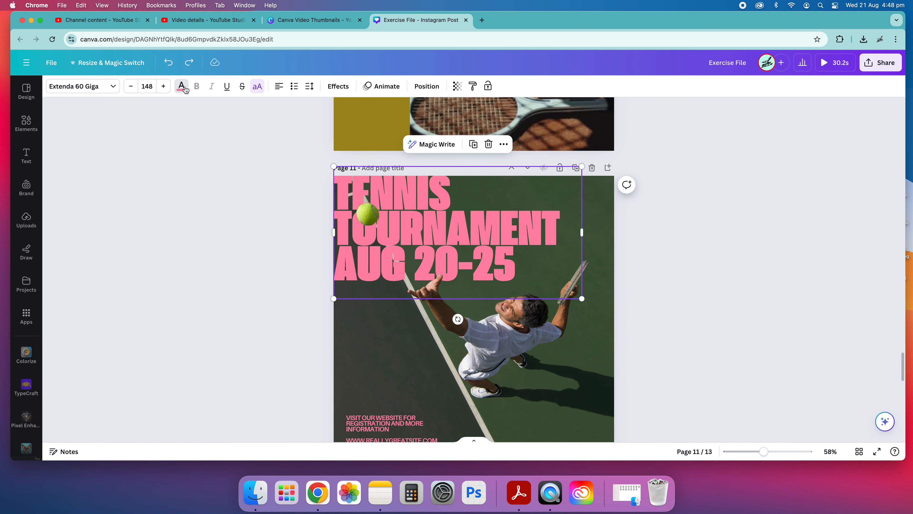
scroll(139, 374, down, 3)
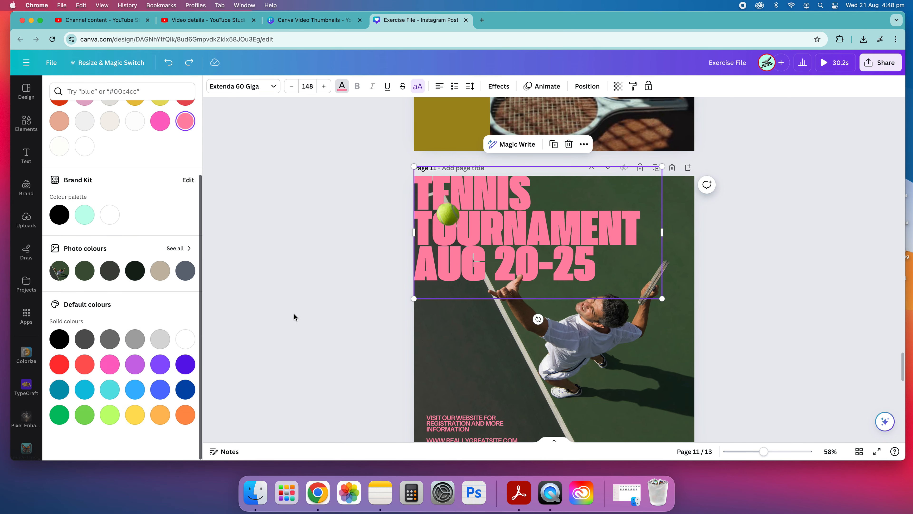
click(266, 259)
click(701, 336)
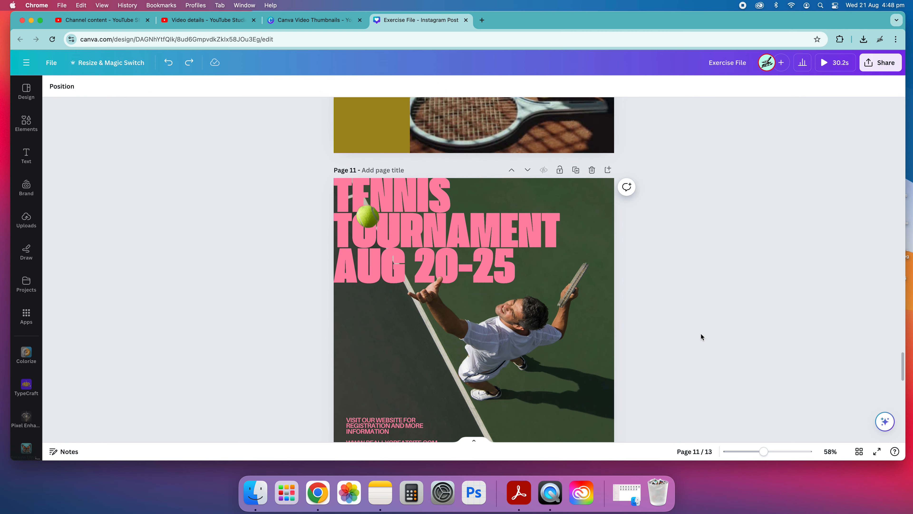
Go to the Happy Hour Mocktail post on page 13
scroll(591, 274, up, 13)
scroll(676, 240, down, 14)
scroll(676, 240, down, 12)
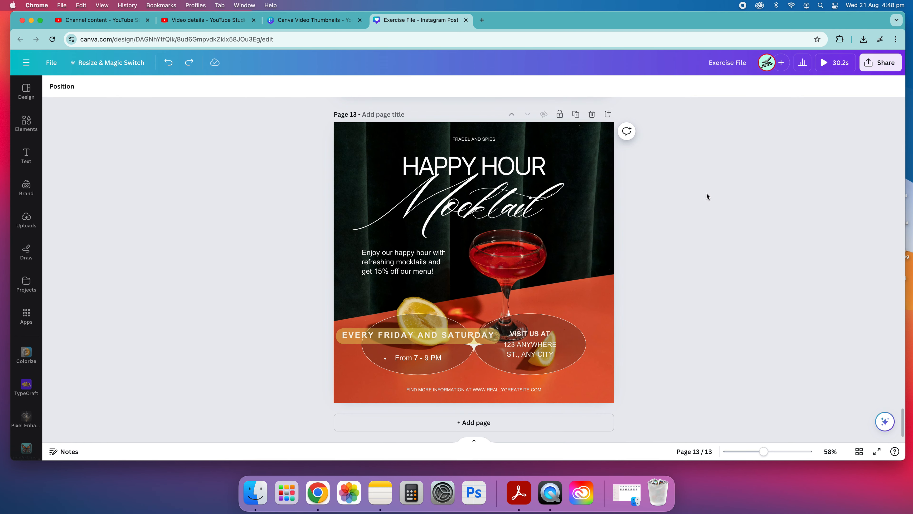